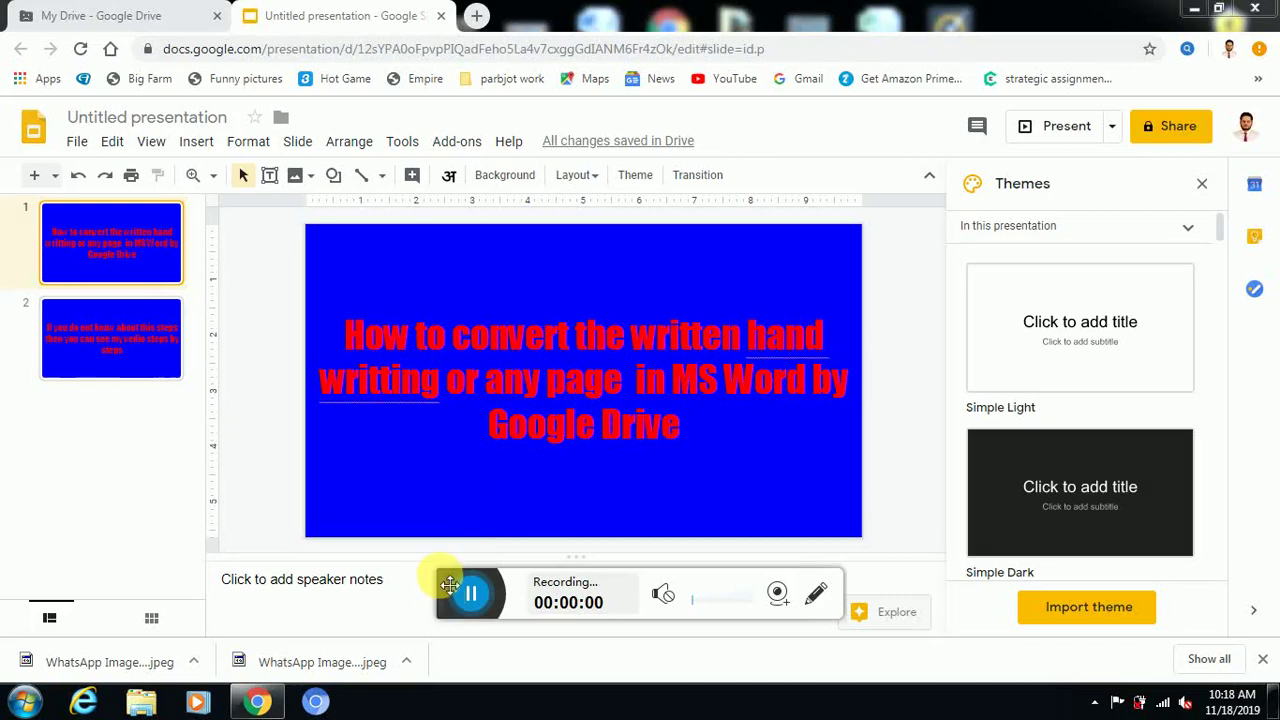
Show slide 2, with the note about watching the video steps, in the Slides editor
{"action": "left_click_drag", "start_coordinate": [454, 584], "coordinate": [1212, 650]}
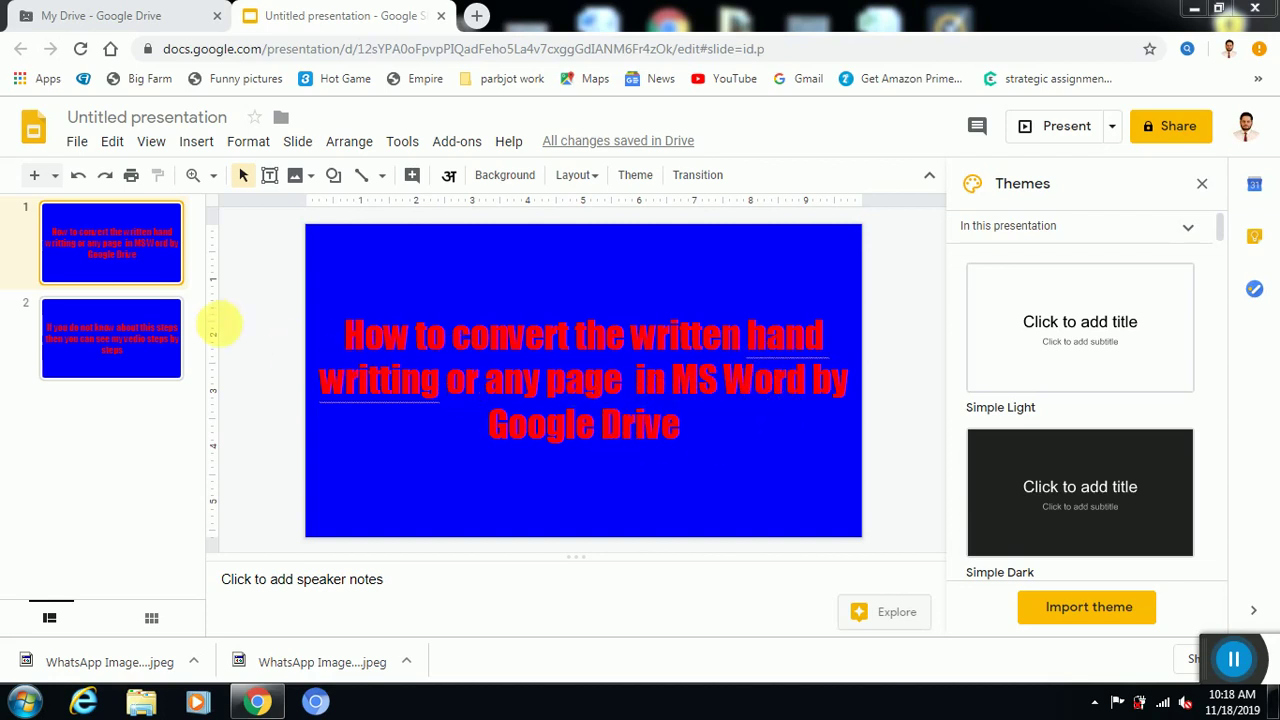
{"action": "left_click", "coordinate": [124, 336]}
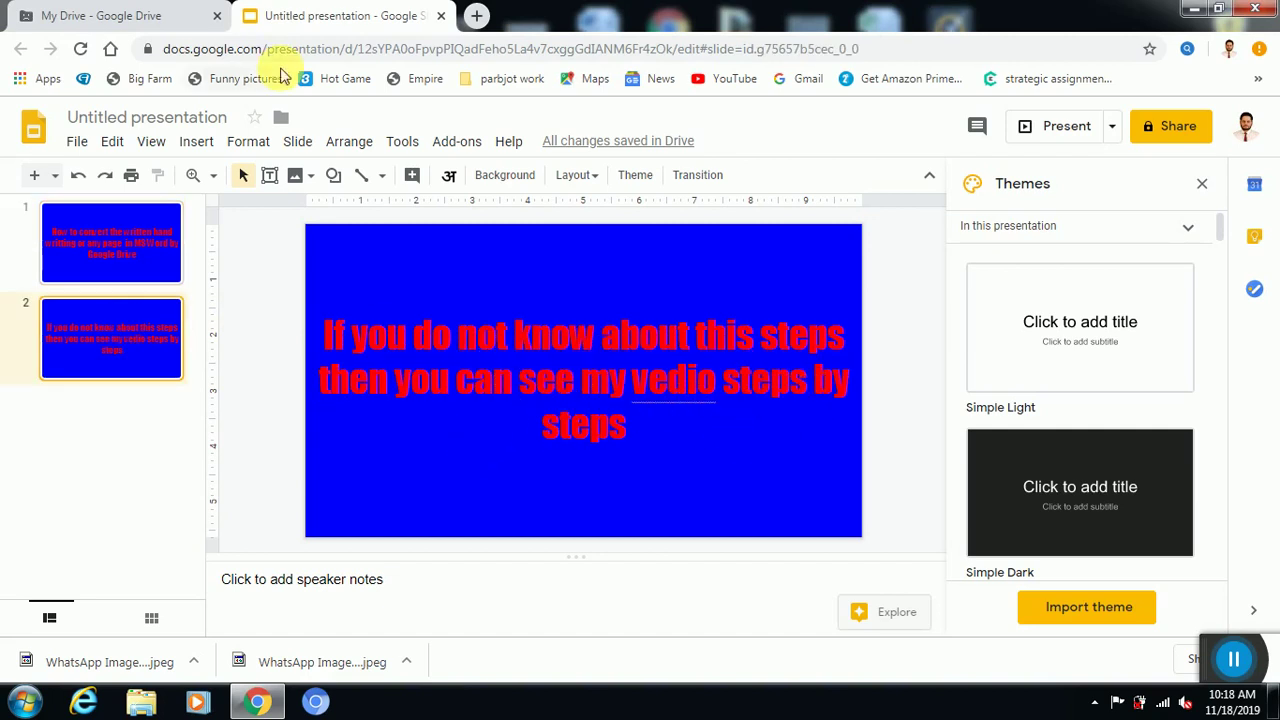
Go to the My Drive tab and reload the crashed Drive page
{"action": "left_click", "coordinate": [128, 14]}
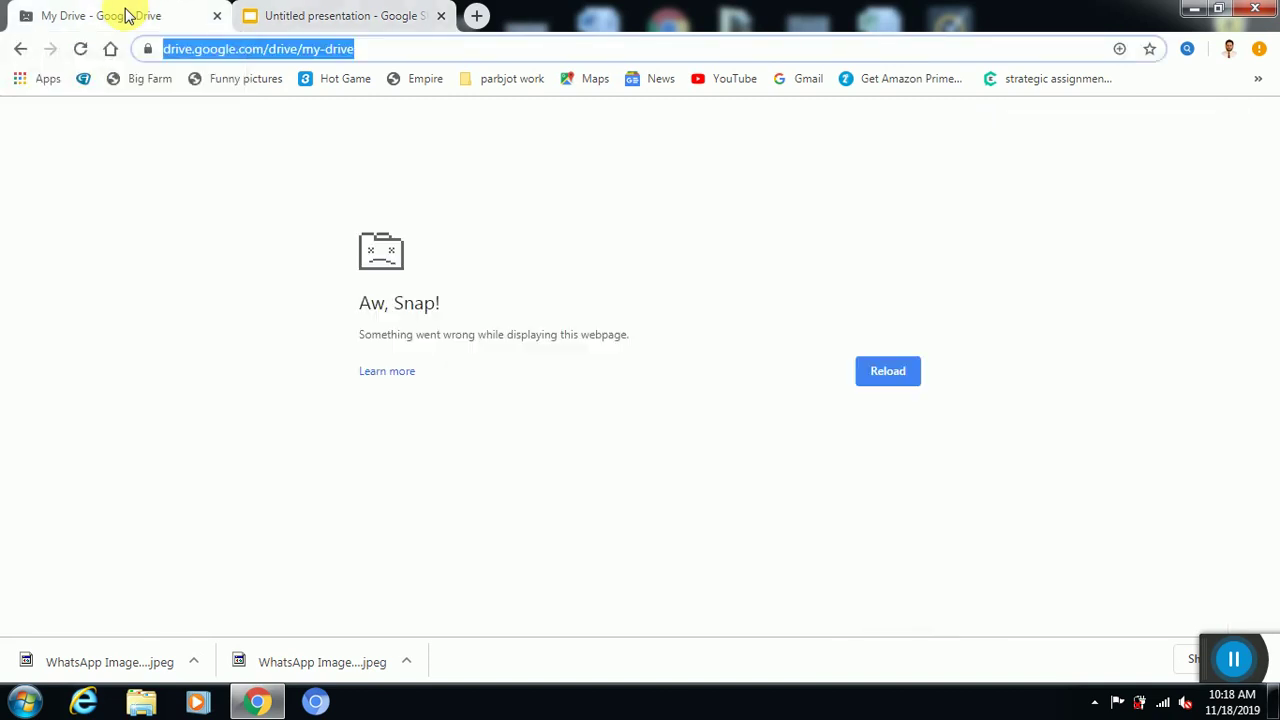
{"action": "left_click", "coordinate": [880, 379]}
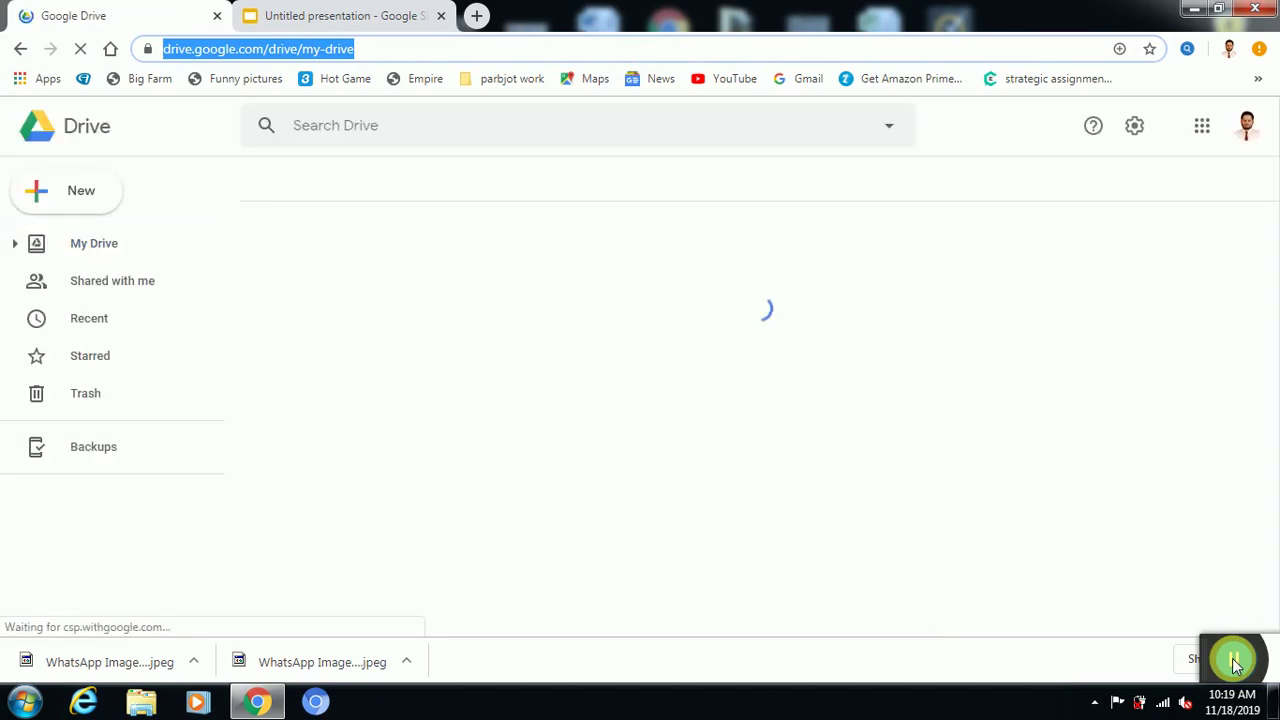
{"action": "mouse_move", "coordinate": [1236, 666]}
{"action": "left_mouse_down"}
{"action": "mouse_move", "coordinate": [450, 588]}
{"action": "mouse_move", "coordinate": [1222, 655]}
{"action": "left_mouse_up"}
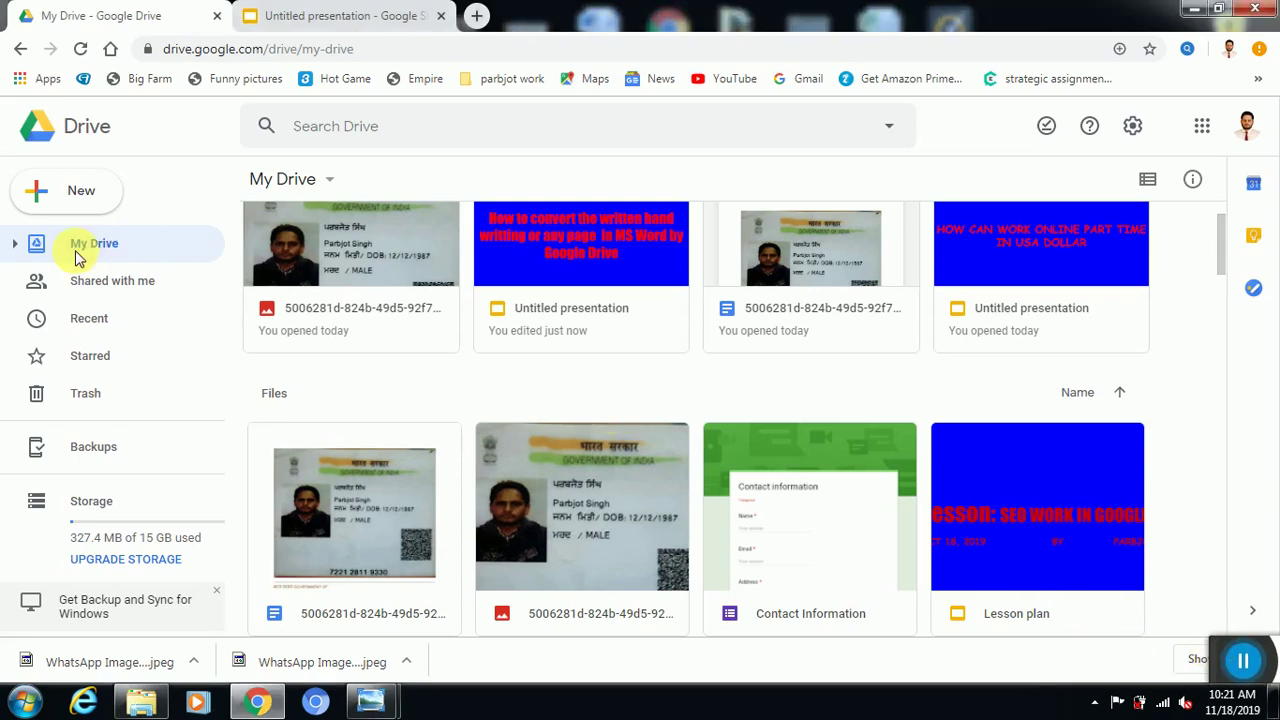
Upload both WhatsApp images from the desktop into My Drive
{"action": "left_click", "coordinate": [84, 200]}
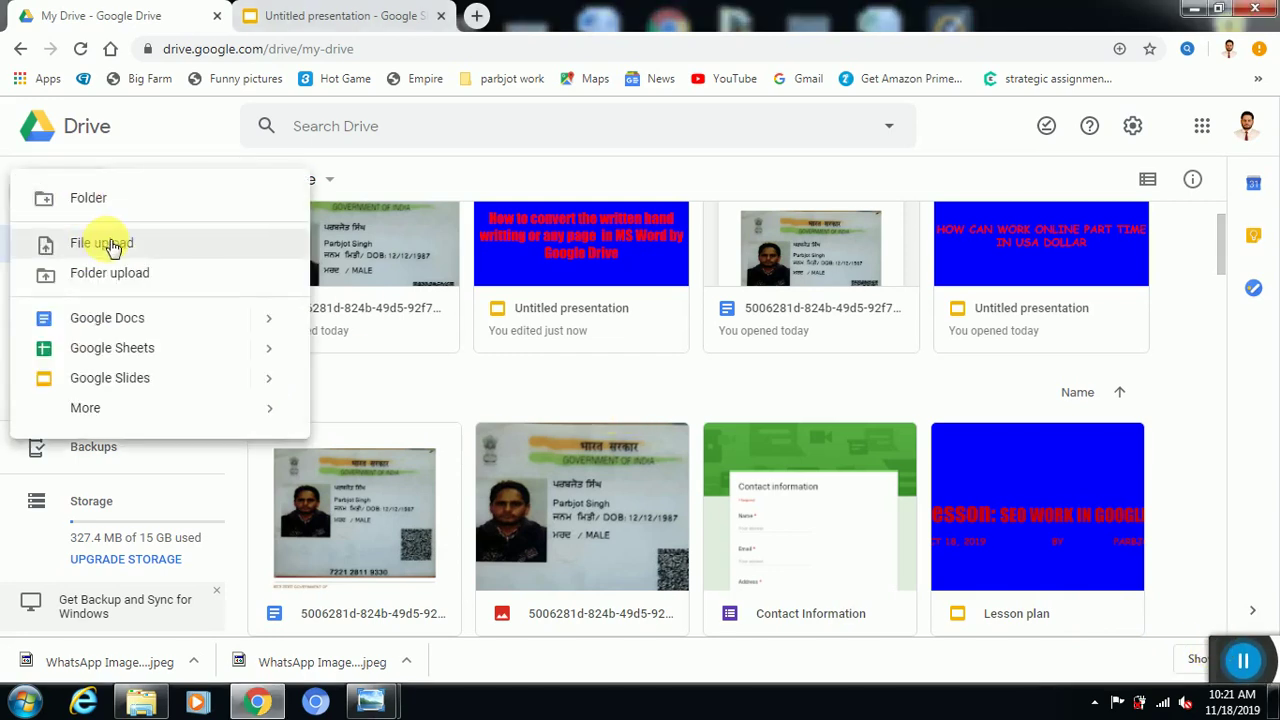
{"action": "left_click", "coordinate": [112, 245]}
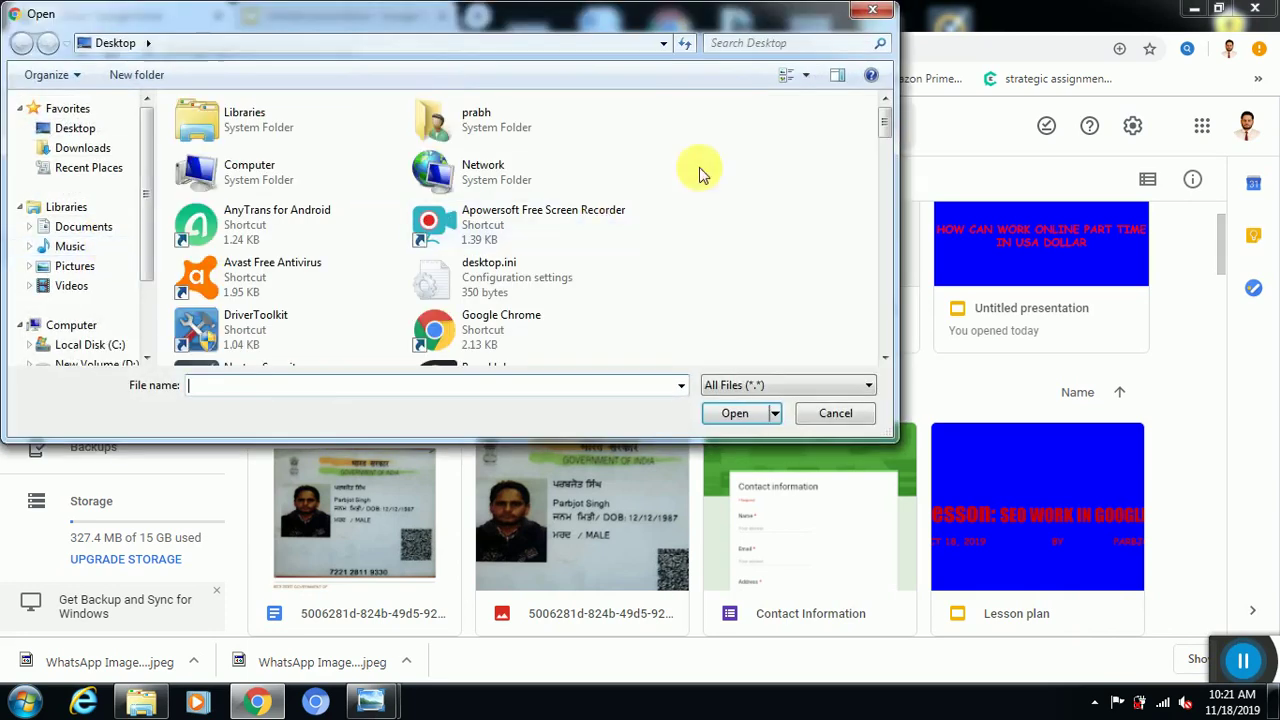
{"action": "left_click_drag", "start_coordinate": [880, 120], "coordinate": [872, 340]}
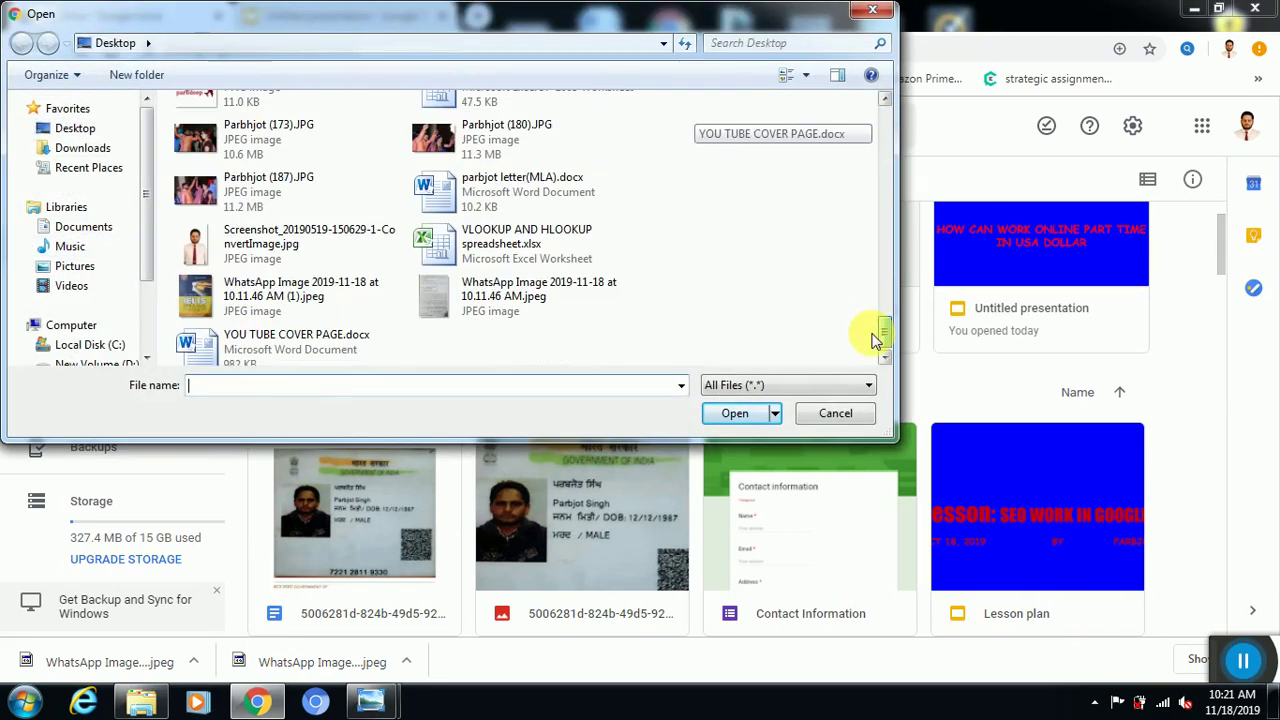
{"action": "left_click", "coordinate": [522, 285]}
{"action": "left_click", "coordinate": [240, 303], "text": "ctrl"}
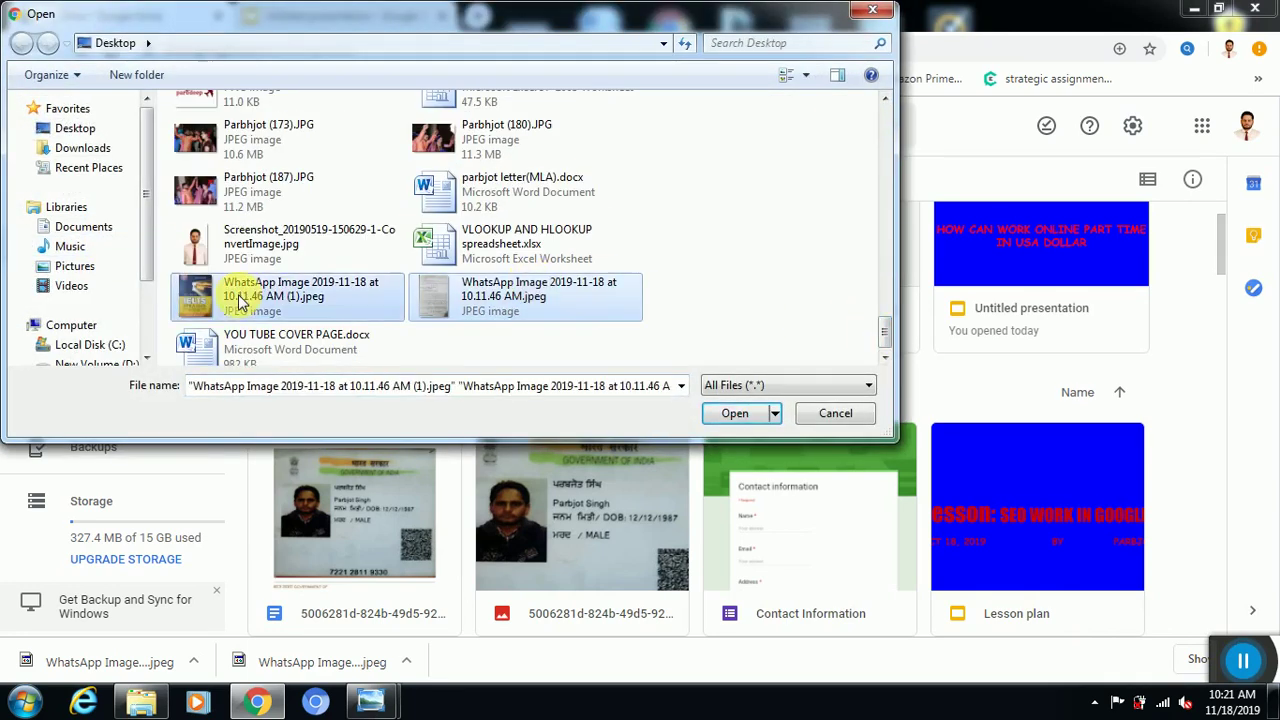
{"action": "left_click", "coordinate": [734, 415]}
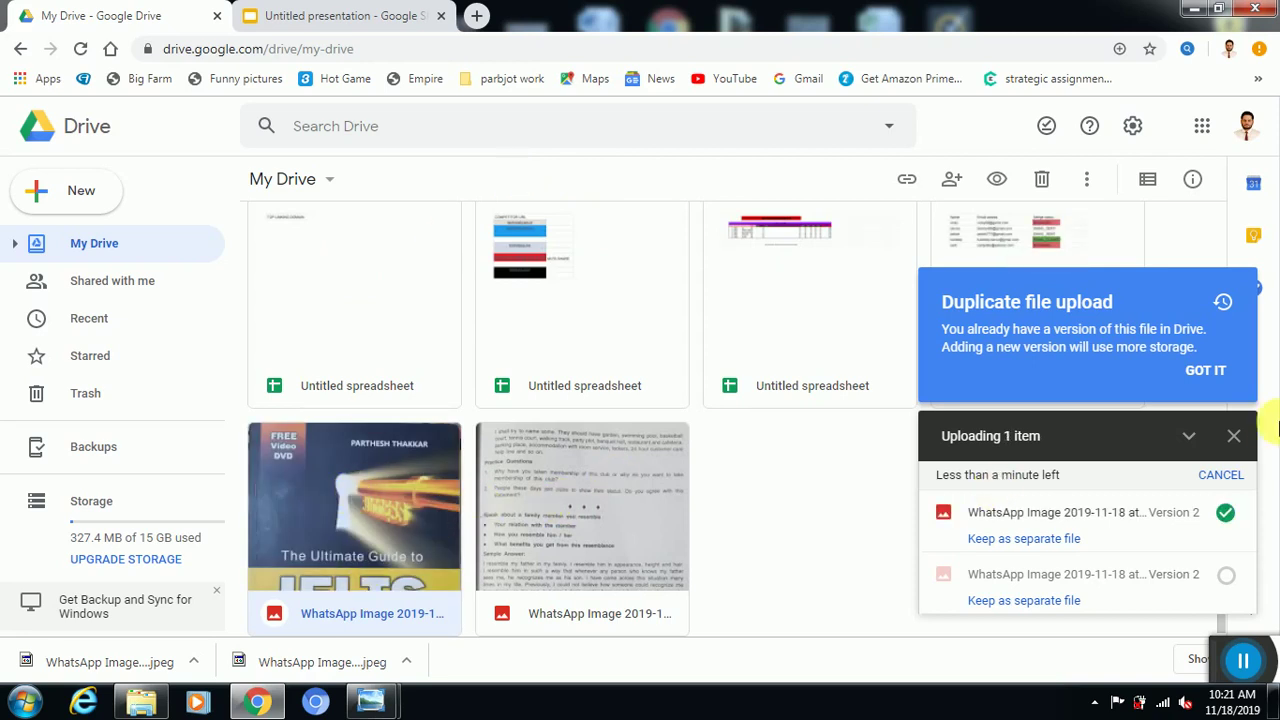
Let both WhatsApp uploads finish, then preview the IELTS cover image and close the viewer
{"action": "left_click", "coordinate": [1235, 438]}
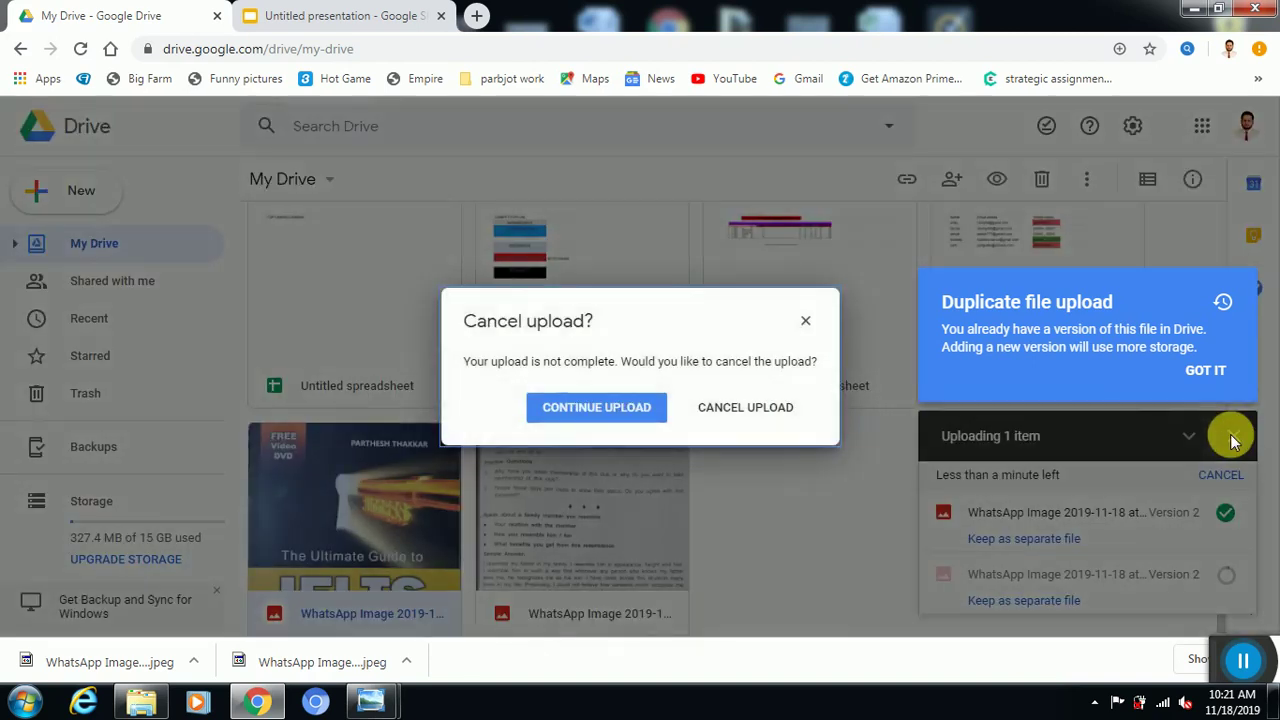
{"action": "left_click", "coordinate": [648, 410]}
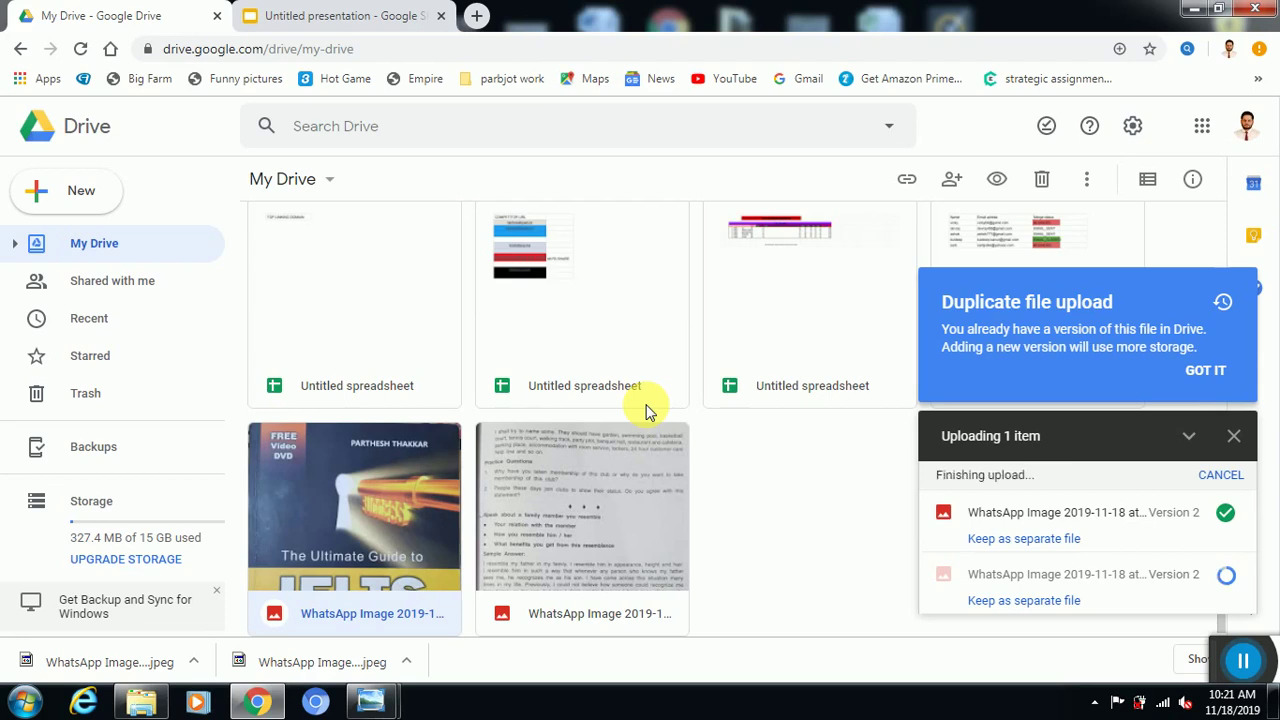
{"action": "double_click", "coordinate": [392, 505]}
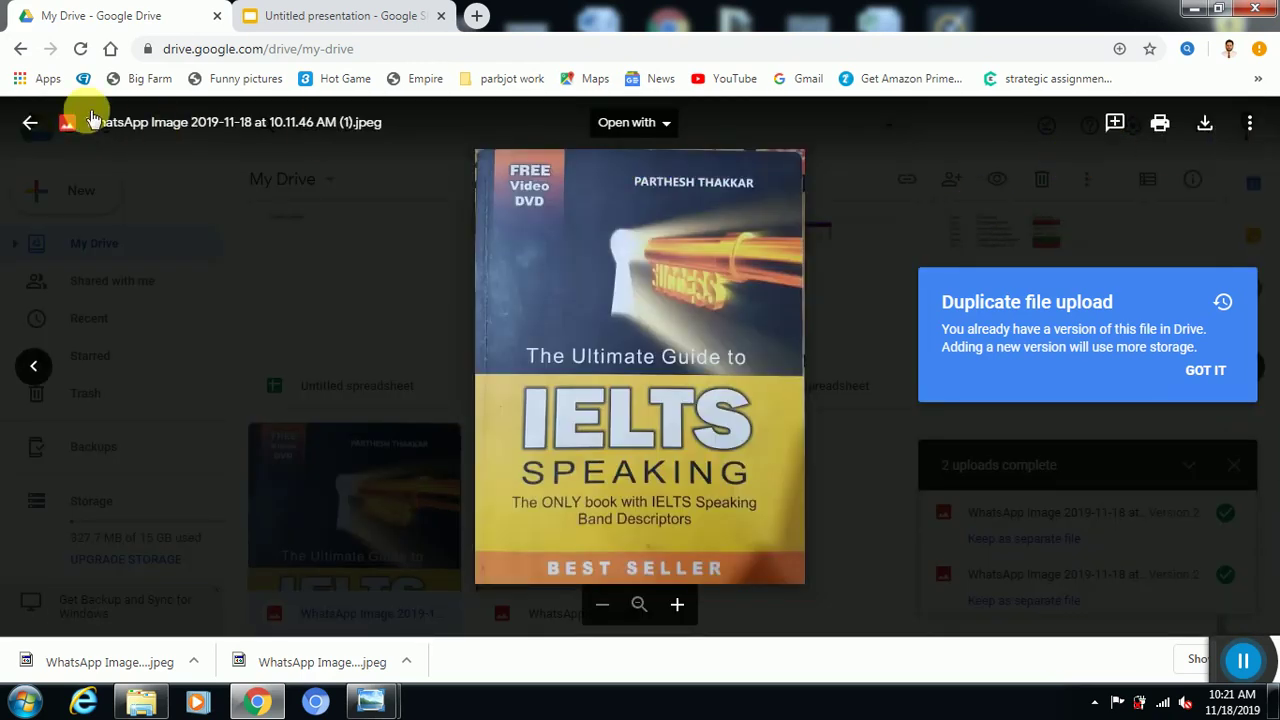
{"action": "left_click", "coordinate": [28, 122]}
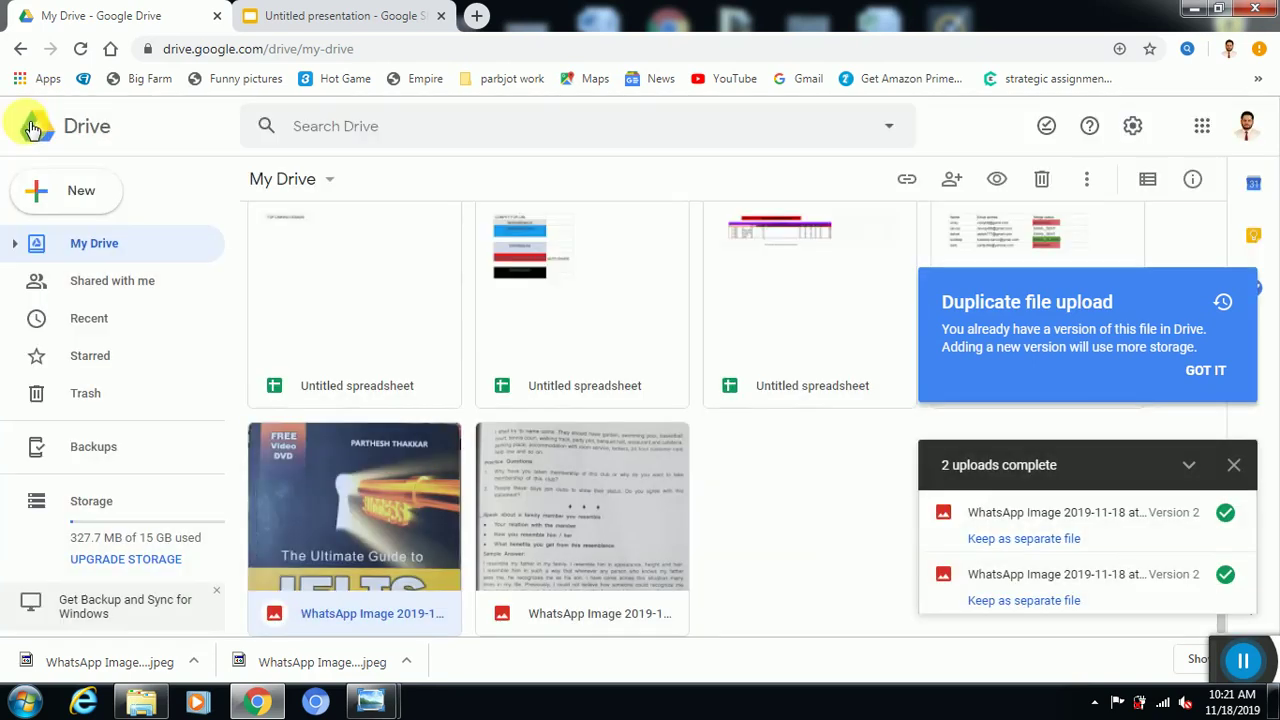
Open the IELTS cover image with Google Docs so its text is extracted
{"action": "right_click", "coordinate": [346, 523]}
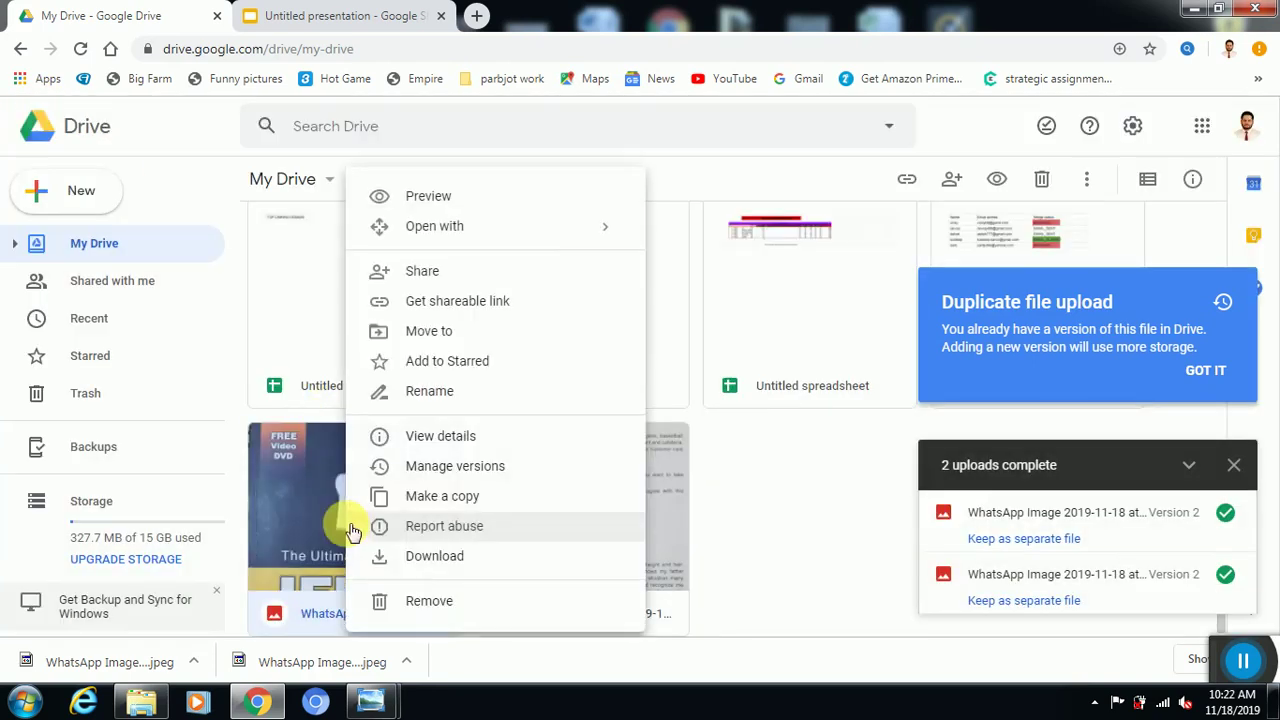
{"action": "mouse_move", "coordinate": [503, 232]}
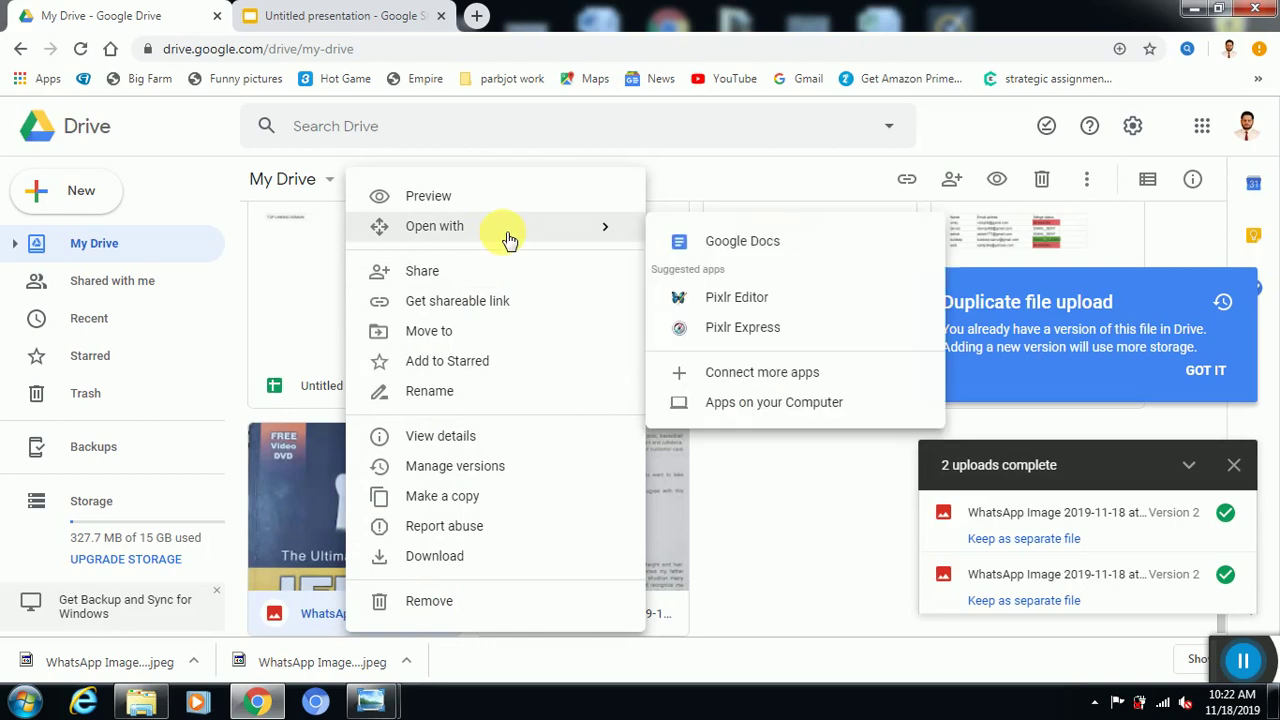
{"action": "left_click", "coordinate": [753, 243]}
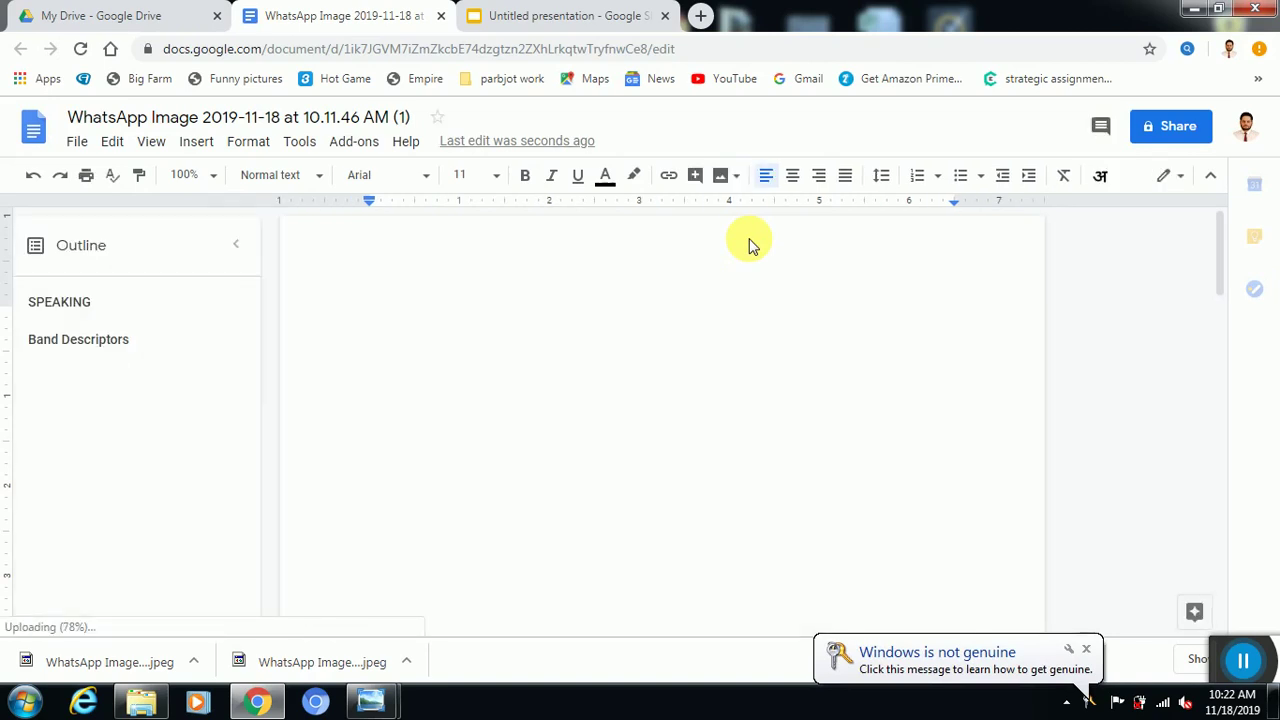
Review the extracted cover text below the photo, from FREE Video DVD to BEST SELLER
{"action": "left_click", "coordinate": [1088, 652]}
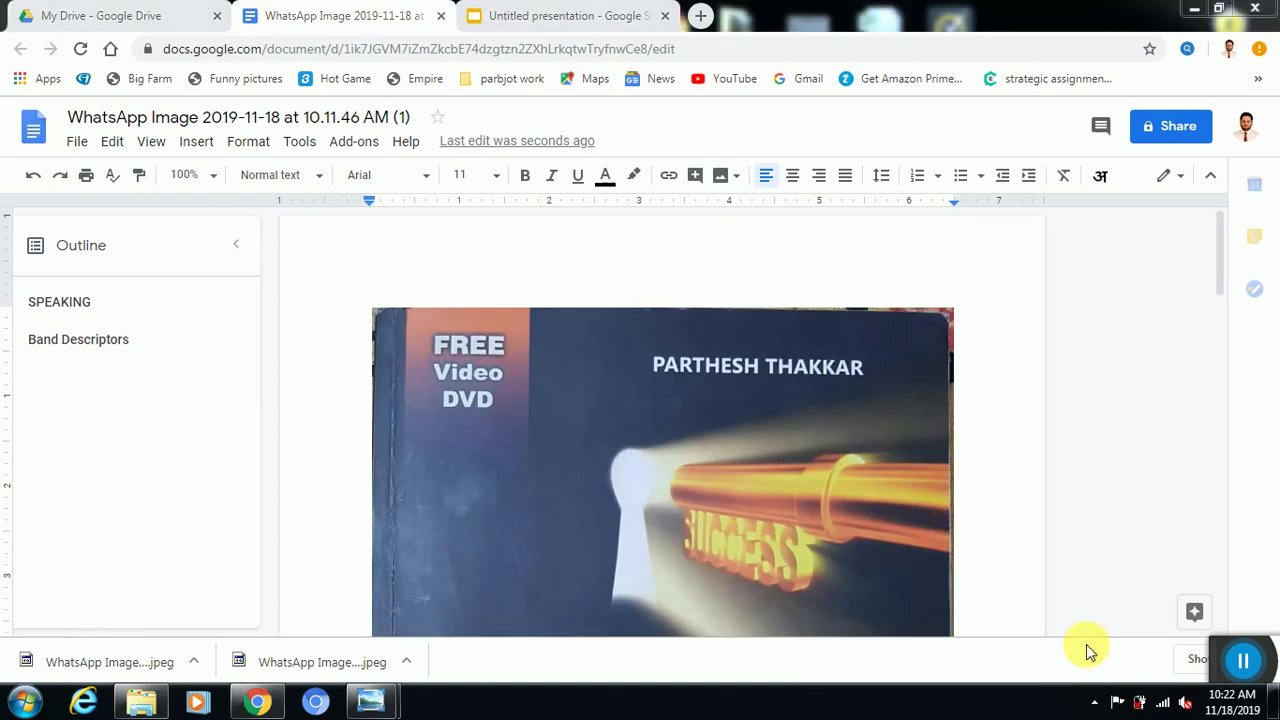
{"action": "left_click_drag", "start_coordinate": [1217, 232], "coordinate": [1233, 448]}
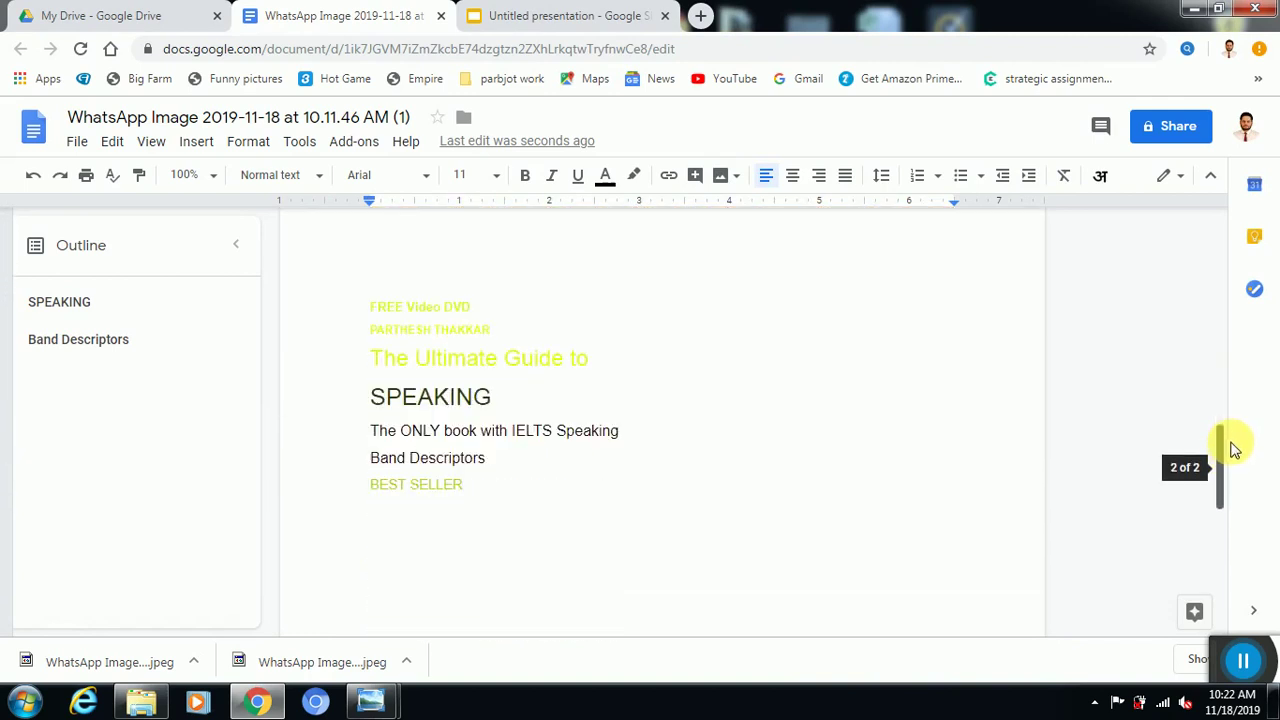
{"action": "mouse_move", "coordinate": [371, 307]}
{"action": "left_mouse_down"}
{"action": "mouse_move", "coordinate": [590, 362]}
{"action": "mouse_move", "coordinate": [646, 503]}
{"action": "left_mouse_up"}
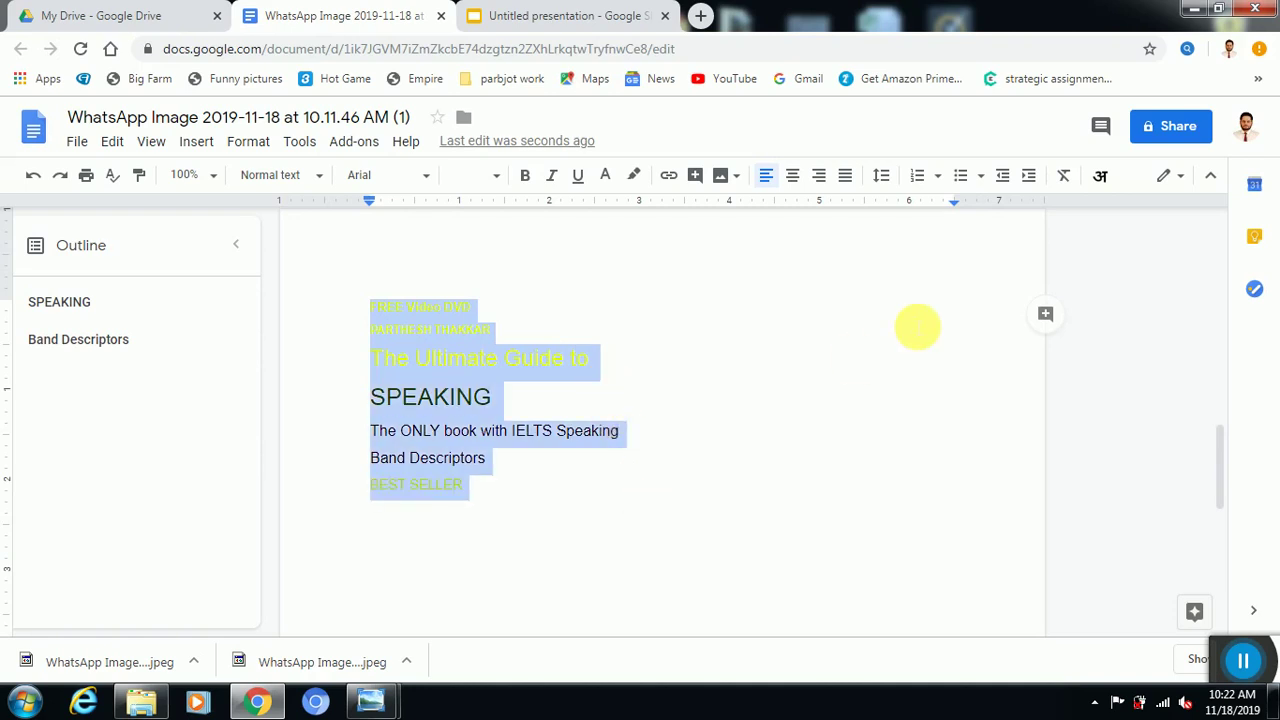
{"action": "left_click", "coordinate": [917, 320]}
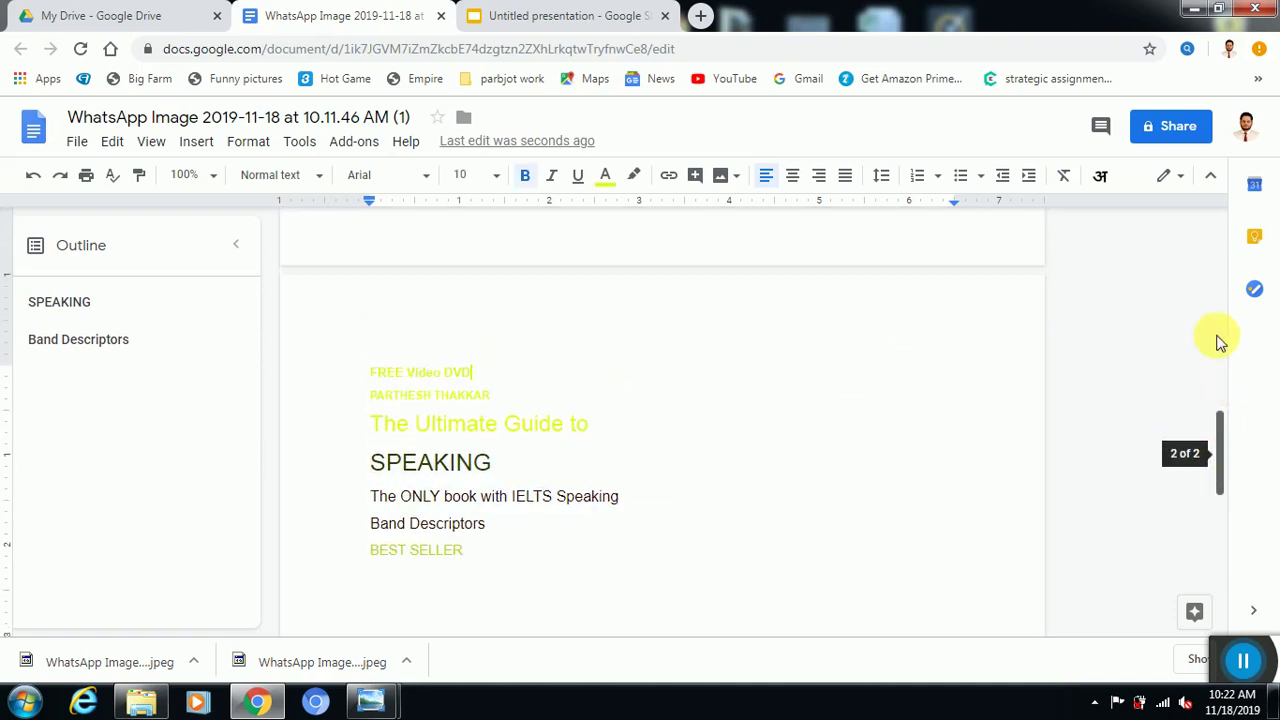
{"action": "left_click_drag", "start_coordinate": [1224, 462], "coordinate": [1217, 283]}
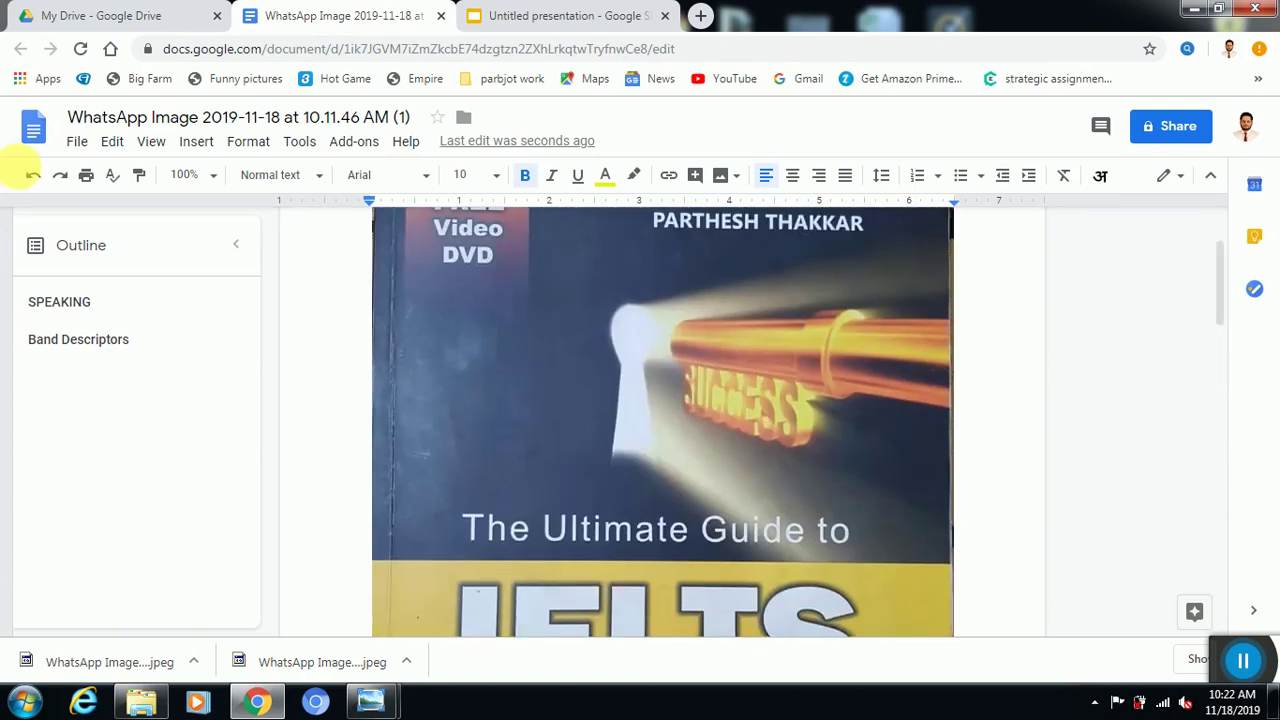
Download the document as a Microsoft Word (.docx) file
{"action": "left_click", "coordinate": [77, 141]}
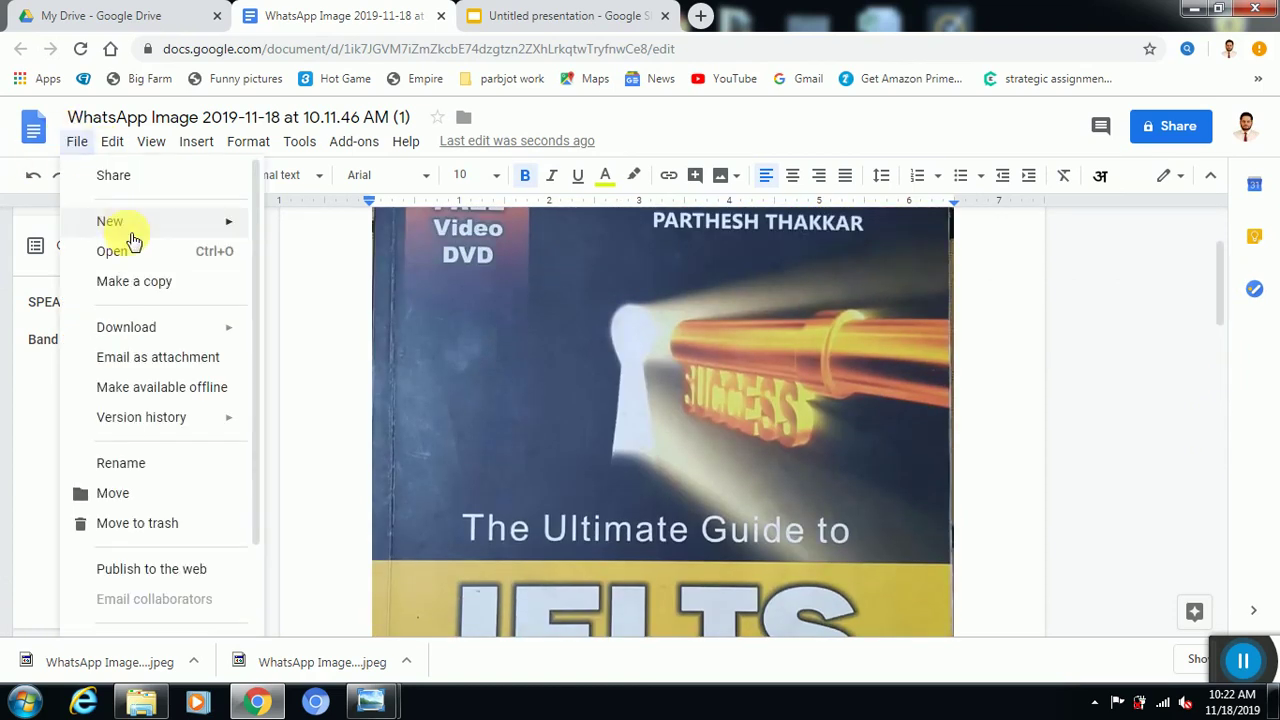
{"action": "mouse_move", "coordinate": [160, 335]}
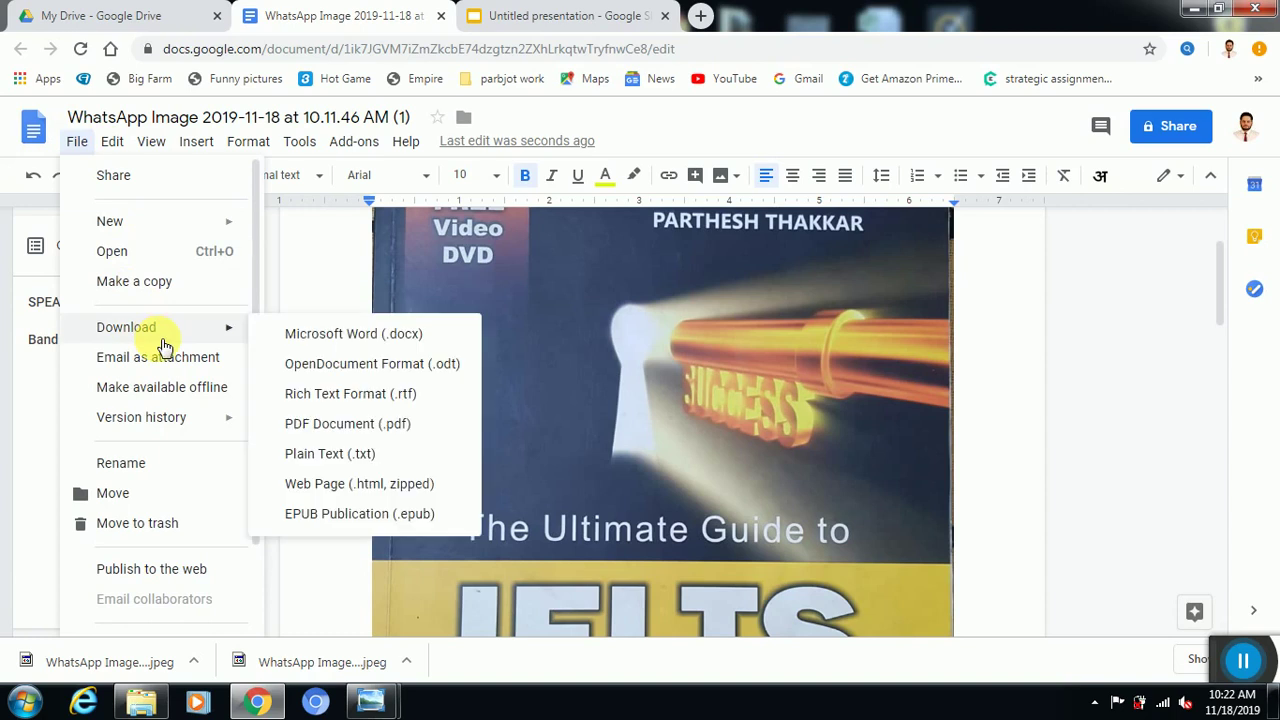
{"action": "left_click", "coordinate": [313, 340]}
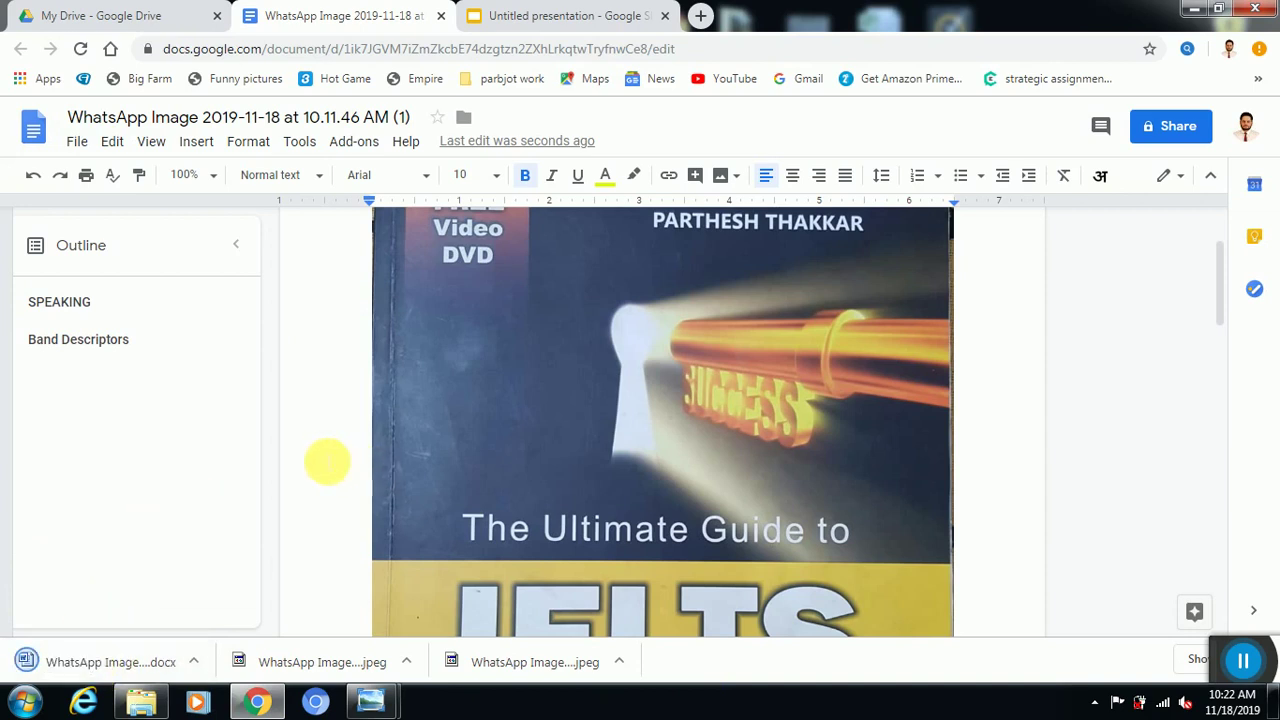
Open the downloaded .docx in Word Starter, dismissing the error messages
{"action": "left_click", "coordinate": [97, 665]}
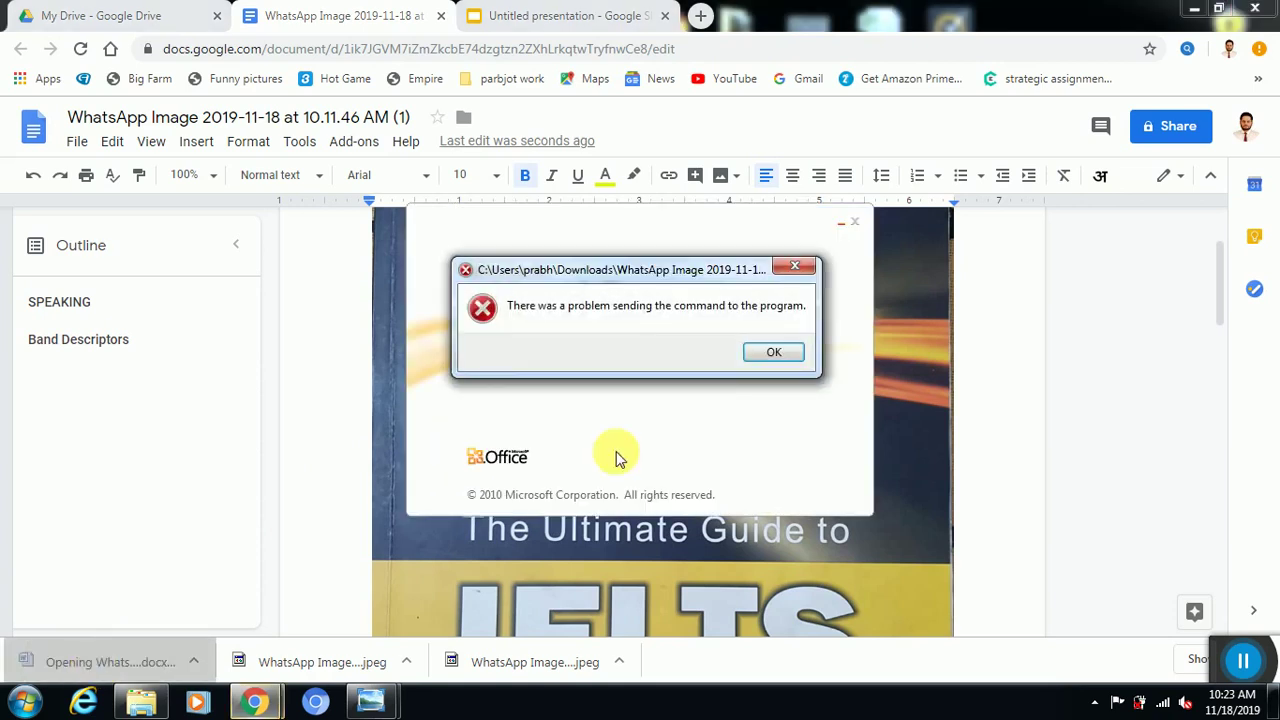
{"action": "left_click", "coordinate": [794, 266]}
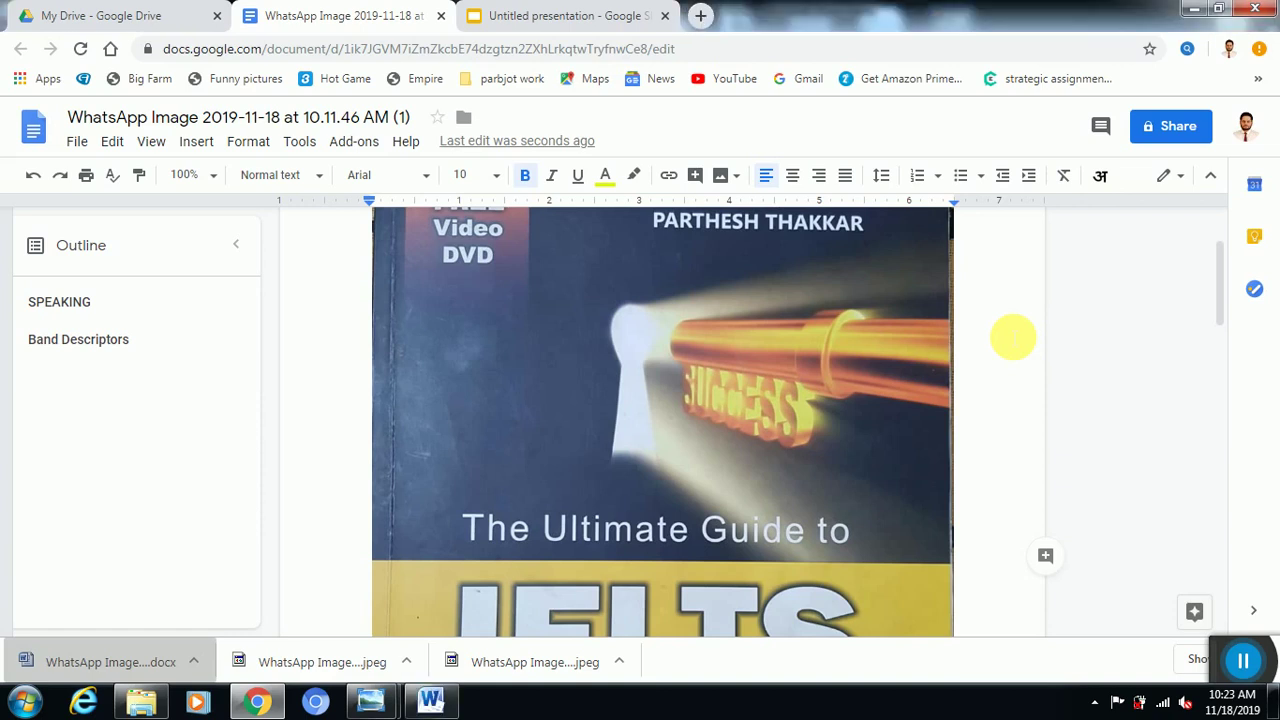
{"action": "left_click", "coordinate": [138, 667]}
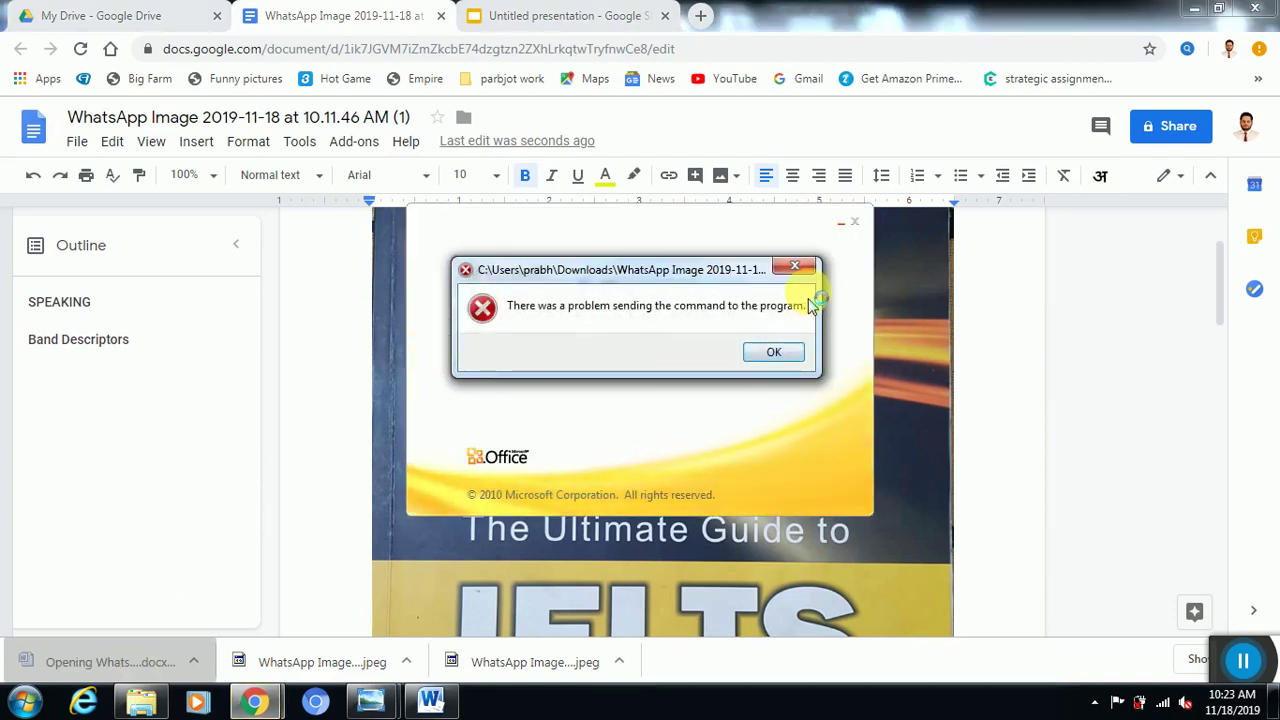
{"action": "left_click", "coordinate": [805, 275]}
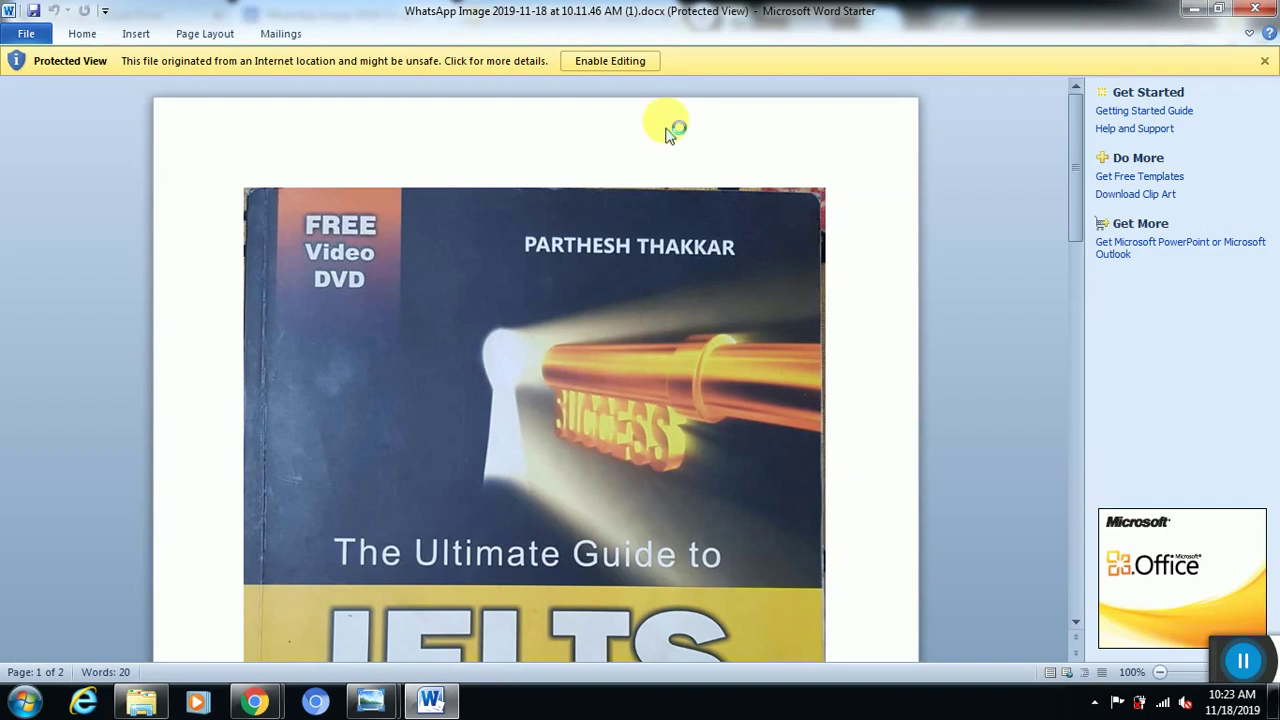
Enable editing and select all page-2 text, from the author's name to BEST SELLER
{"action": "left_click", "coordinate": [636, 70]}
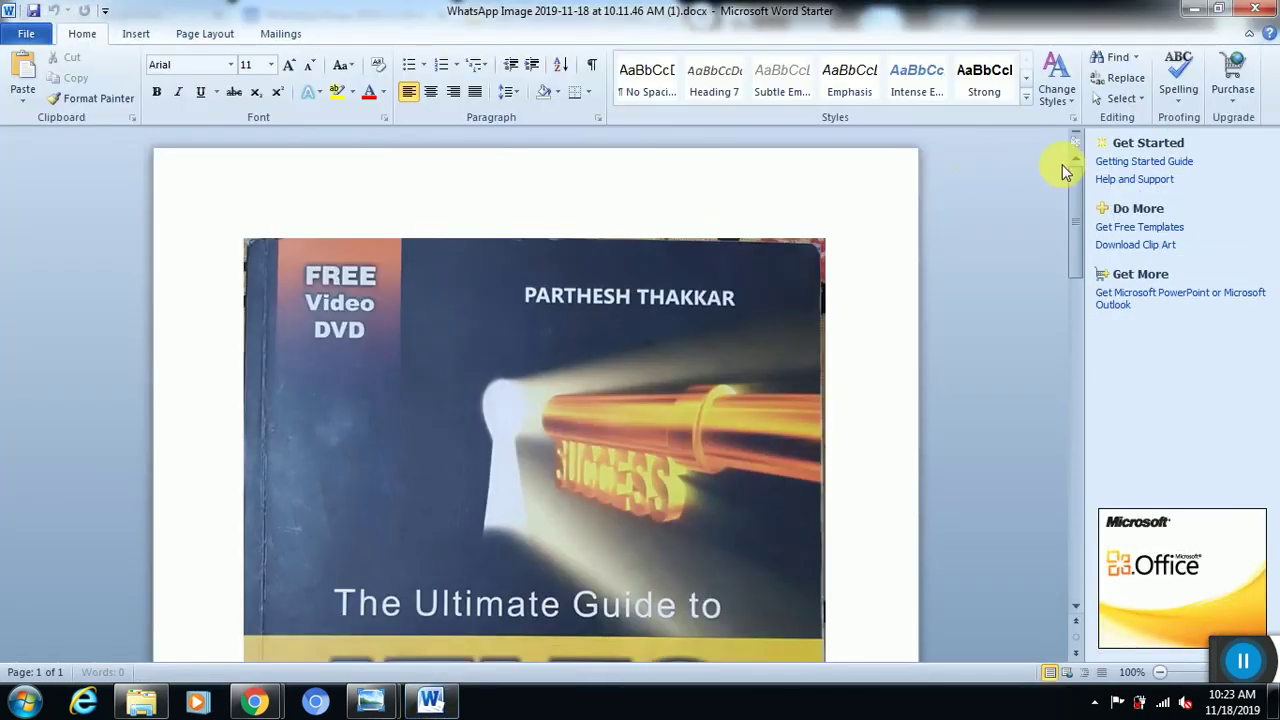
{"action": "left_click_drag", "start_coordinate": [1076, 215], "coordinate": [1076, 249]}
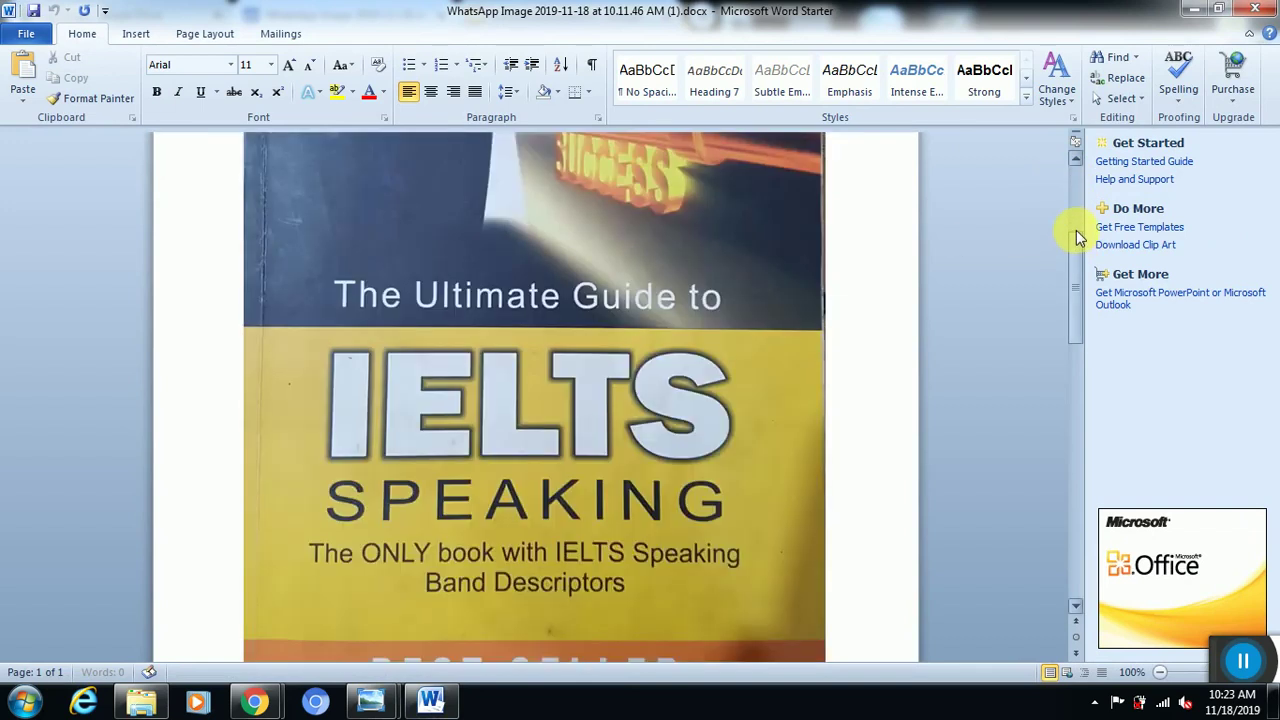
{"action": "scroll", "coordinate": [1078, 249], "scroll_direction": "up", "scroll_amount": 5}
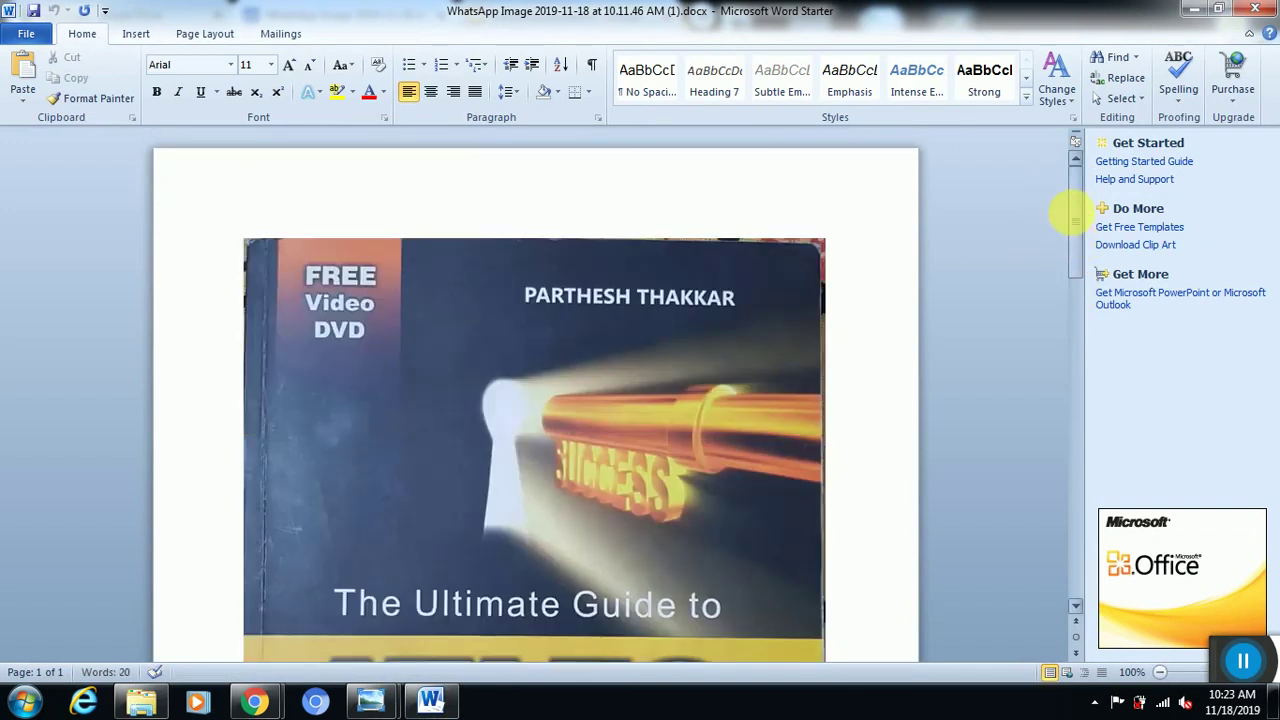
{"action": "left_click_drag", "start_coordinate": [1073, 198], "coordinate": [1091, 393]}
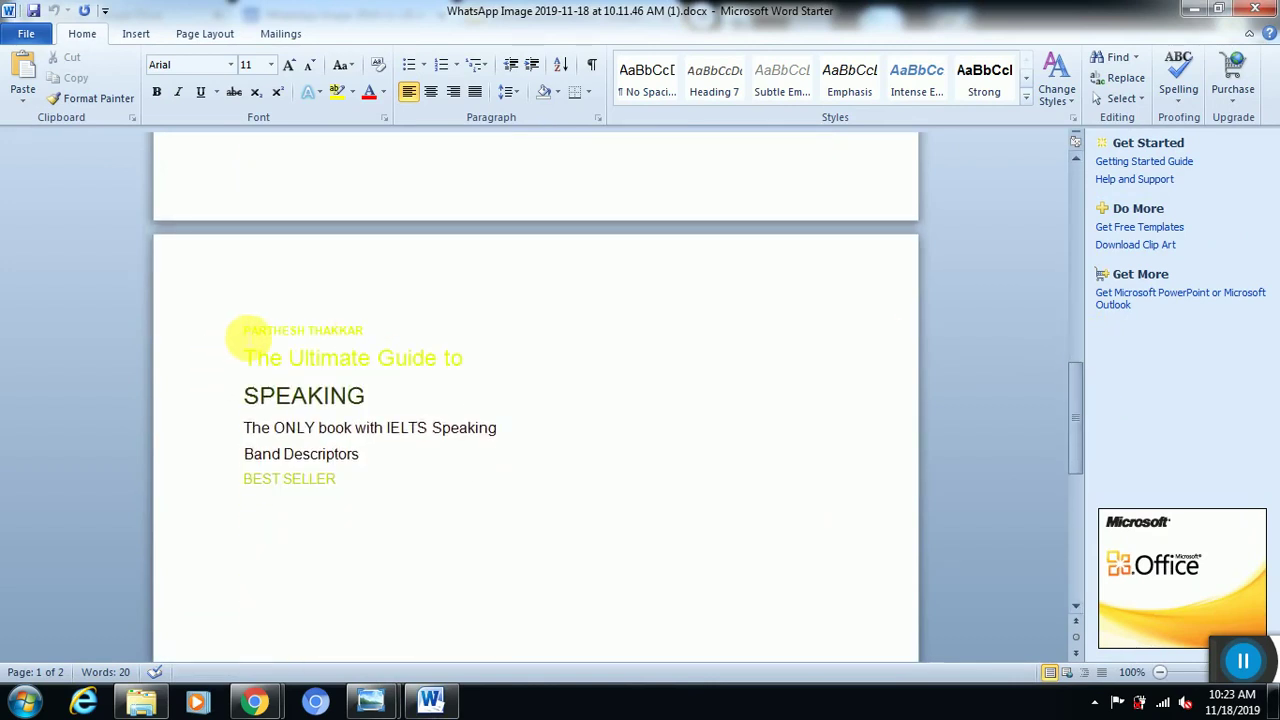
{"action": "left_click_drag", "start_coordinate": [246, 336], "coordinate": [530, 487]}
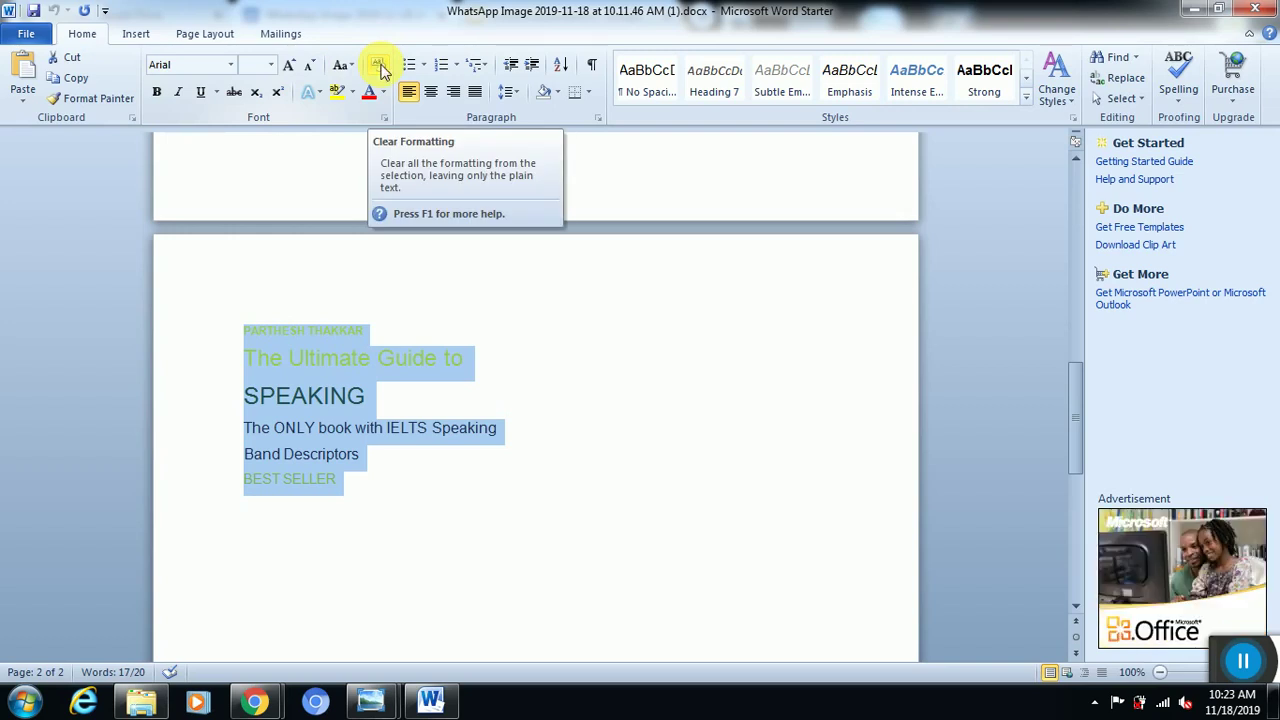
Clear the selected text's formatting, then make it bold at 28 pt
{"action": "left_click", "coordinate": [379, 66]}
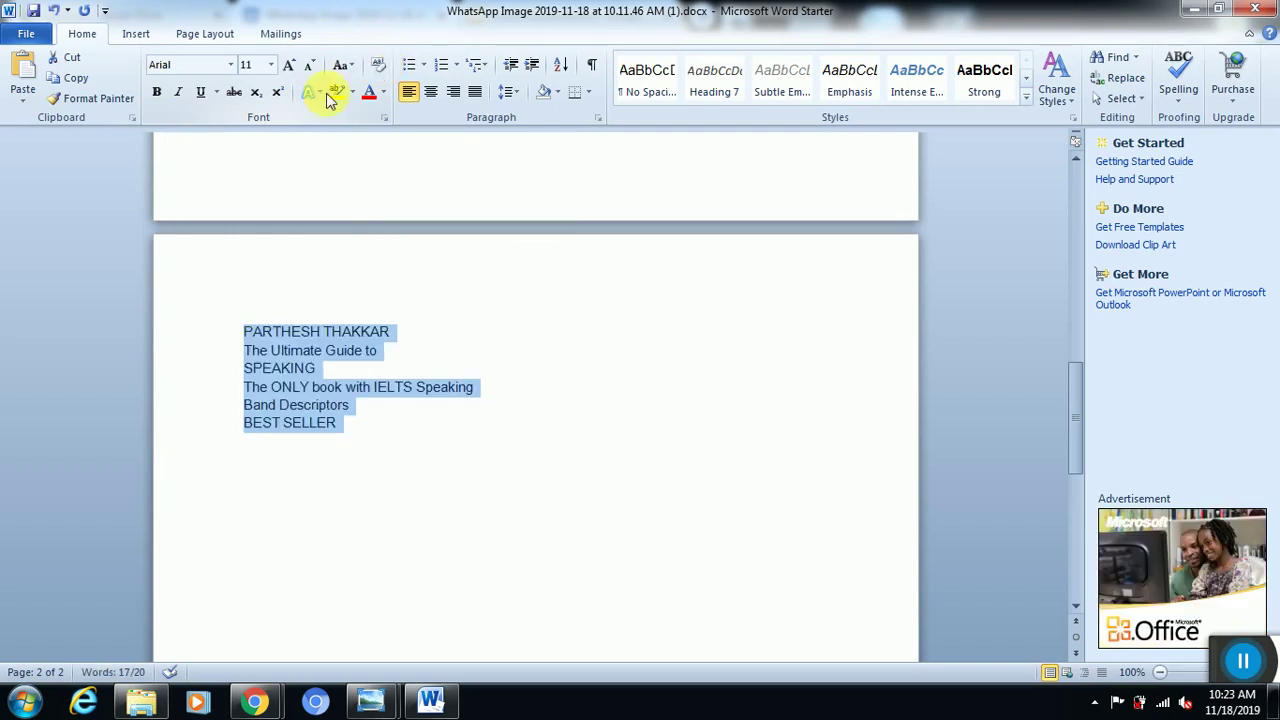
{"action": "left_click", "coordinate": [157, 93]}
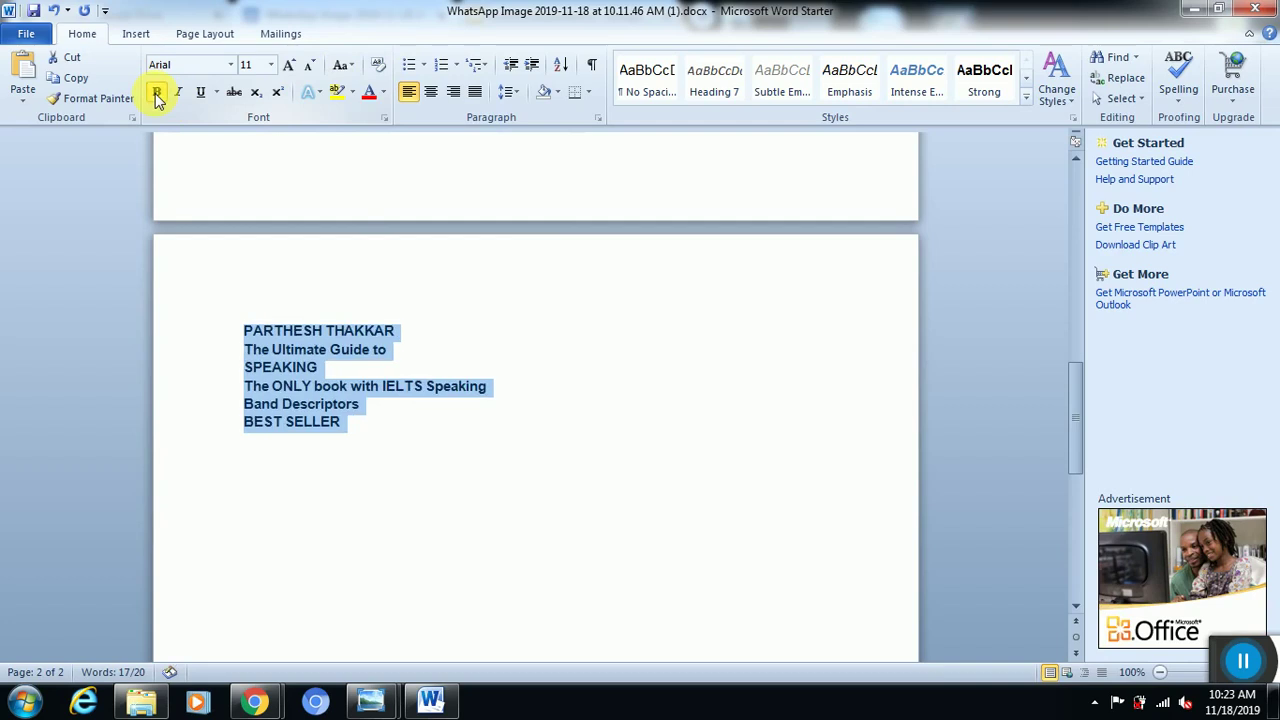
{"action": "left_click", "coordinate": [269, 66]}
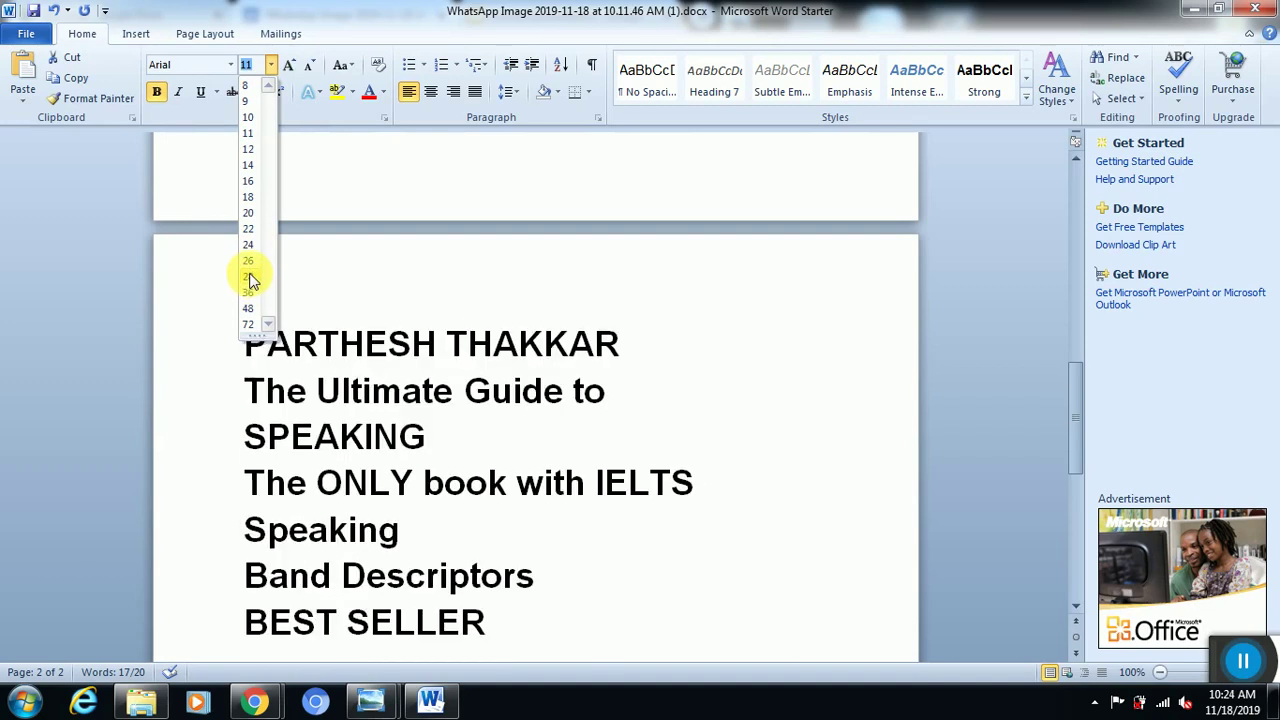
{"action": "left_click", "coordinate": [250, 280]}
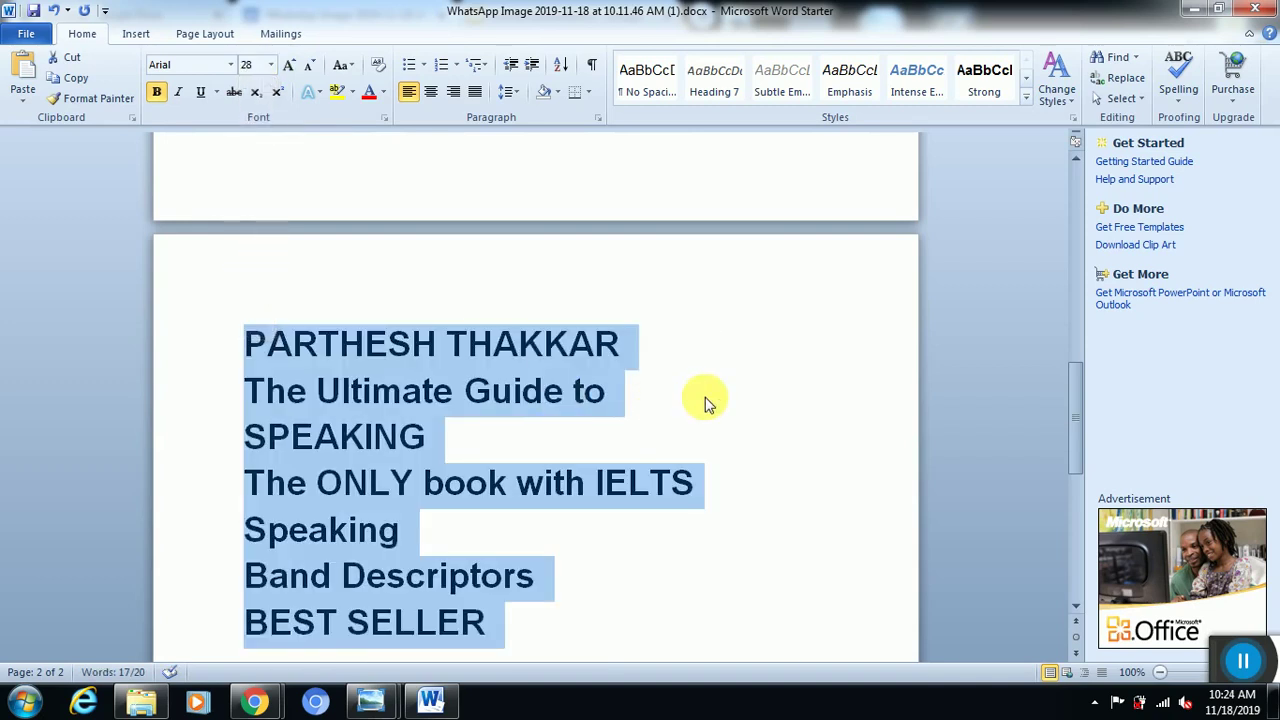
{"action": "left_click", "coordinate": [704, 398]}
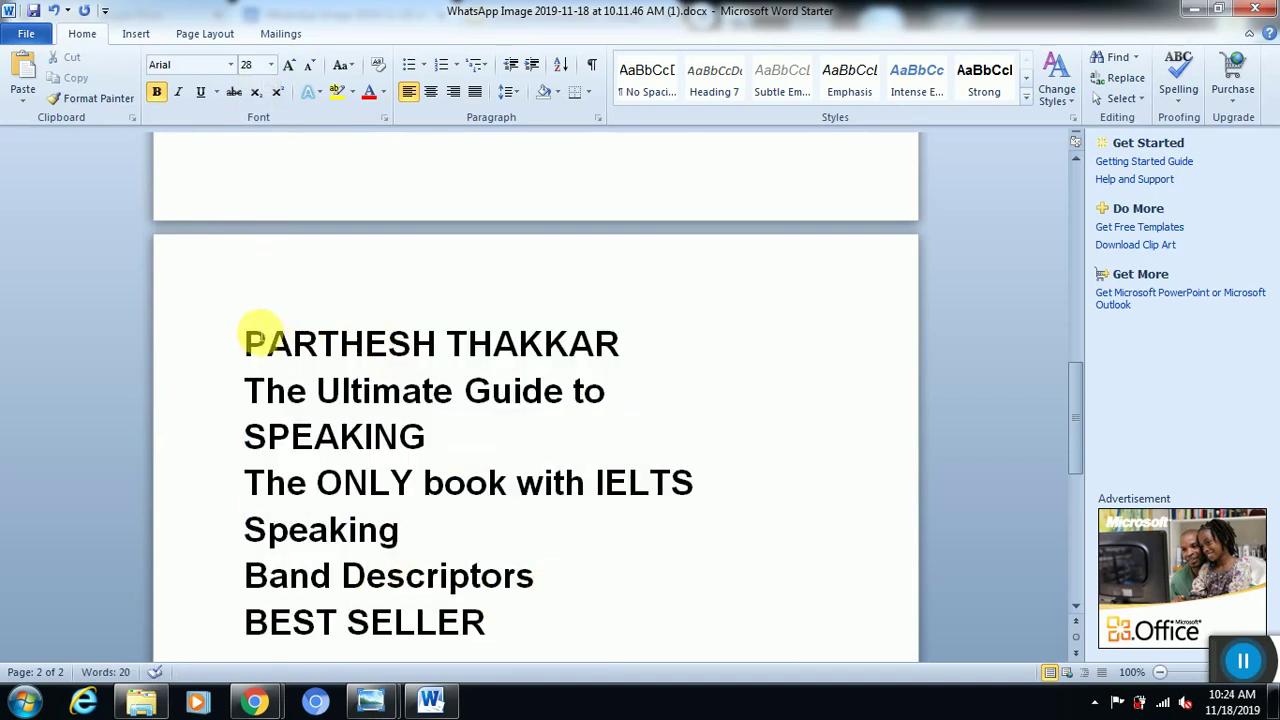
{"action": "left_click_drag", "start_coordinate": [244, 345], "coordinate": [609, 629]}
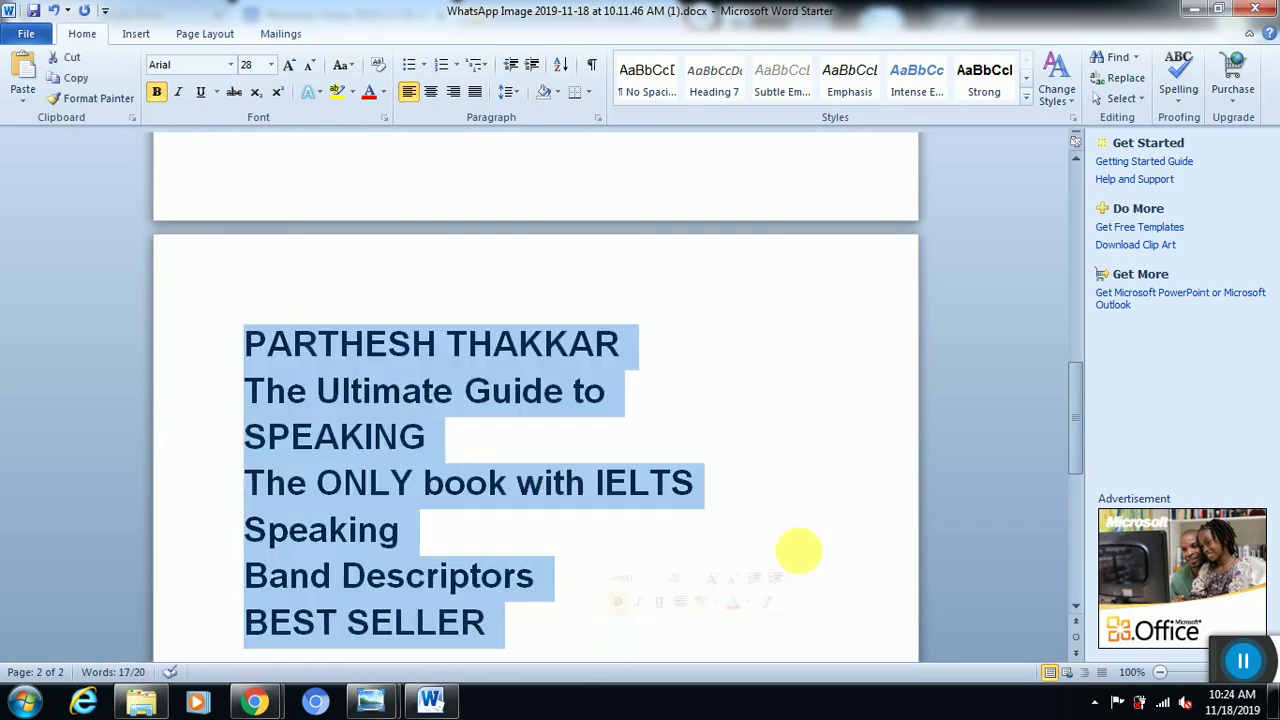
{"action": "left_click", "coordinate": [722, 540]}
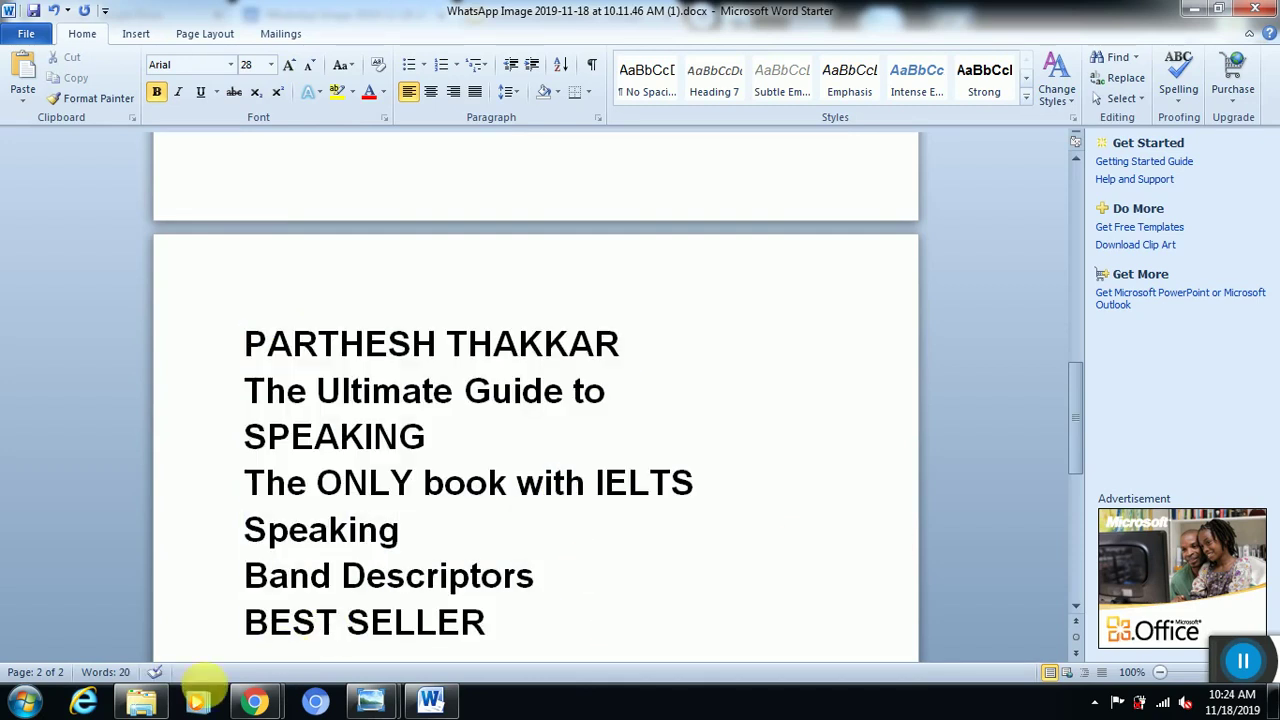
Return to Chrome and bring up the Untitled presentation's THANK TO YOU slide
{"action": "mouse_move", "coordinate": [258, 703]}
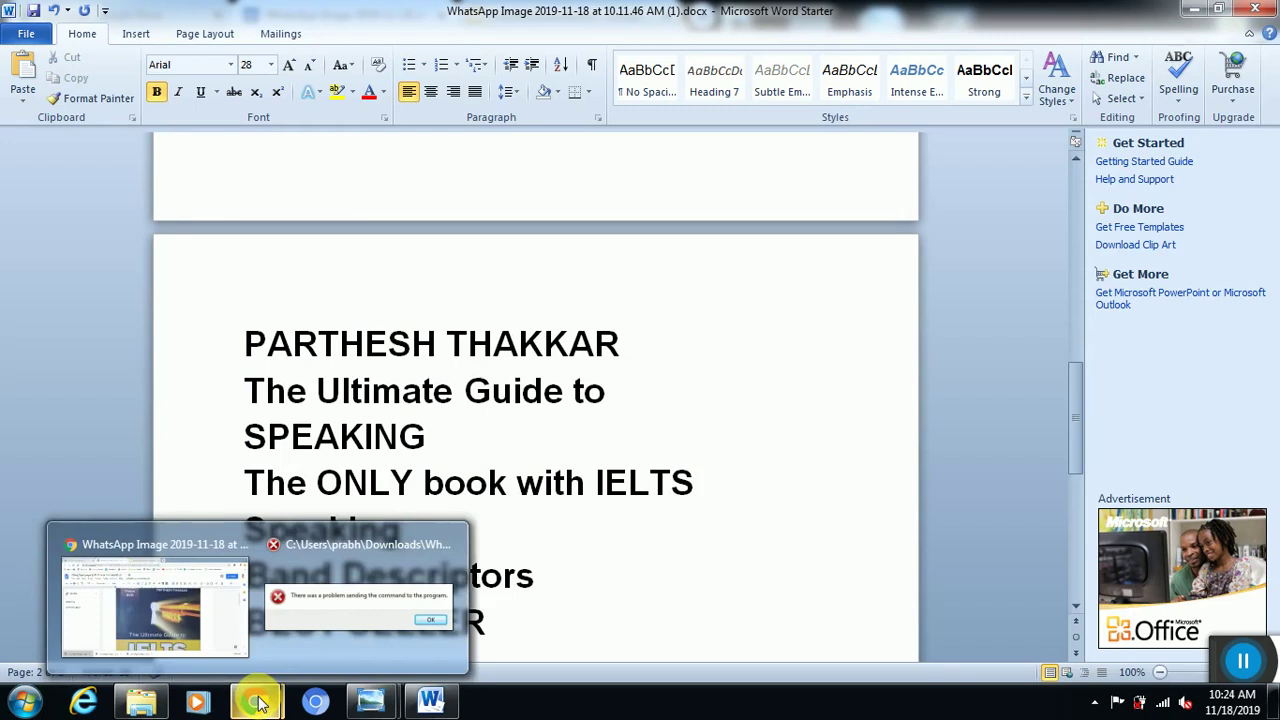
{"action": "left_click", "coordinate": [160, 566]}
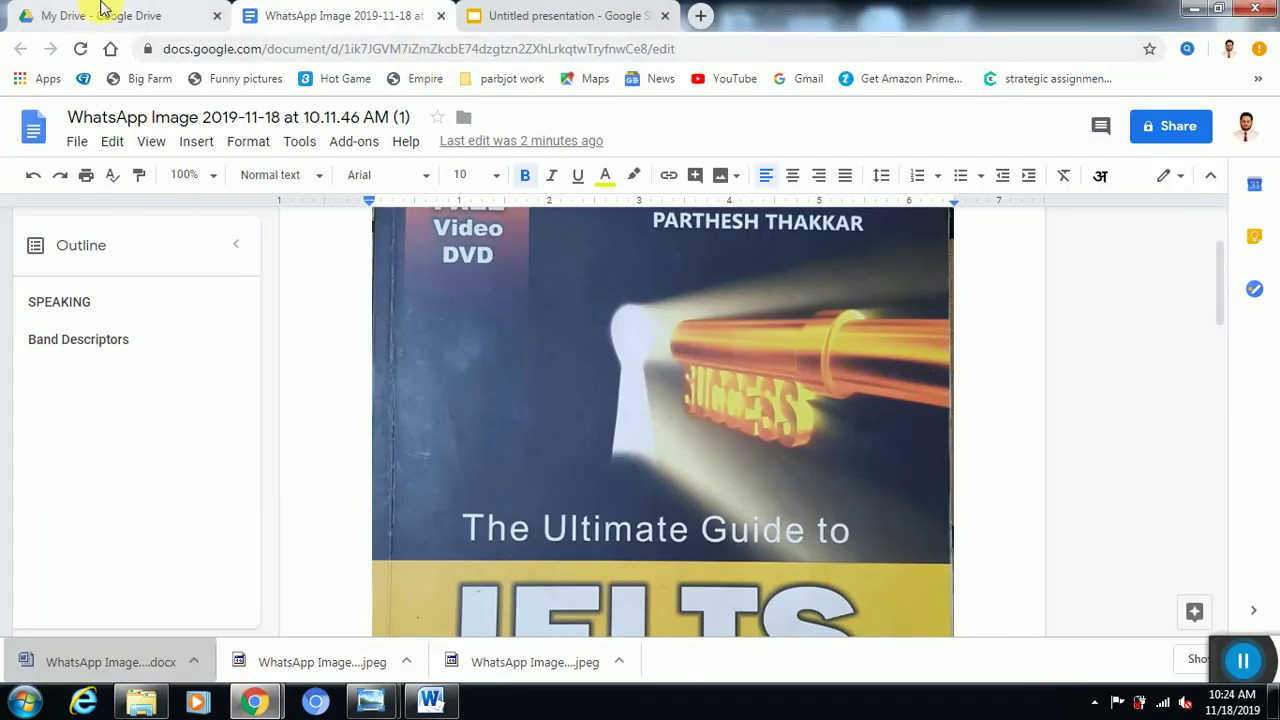
{"action": "left_click", "coordinate": [548, 18]}
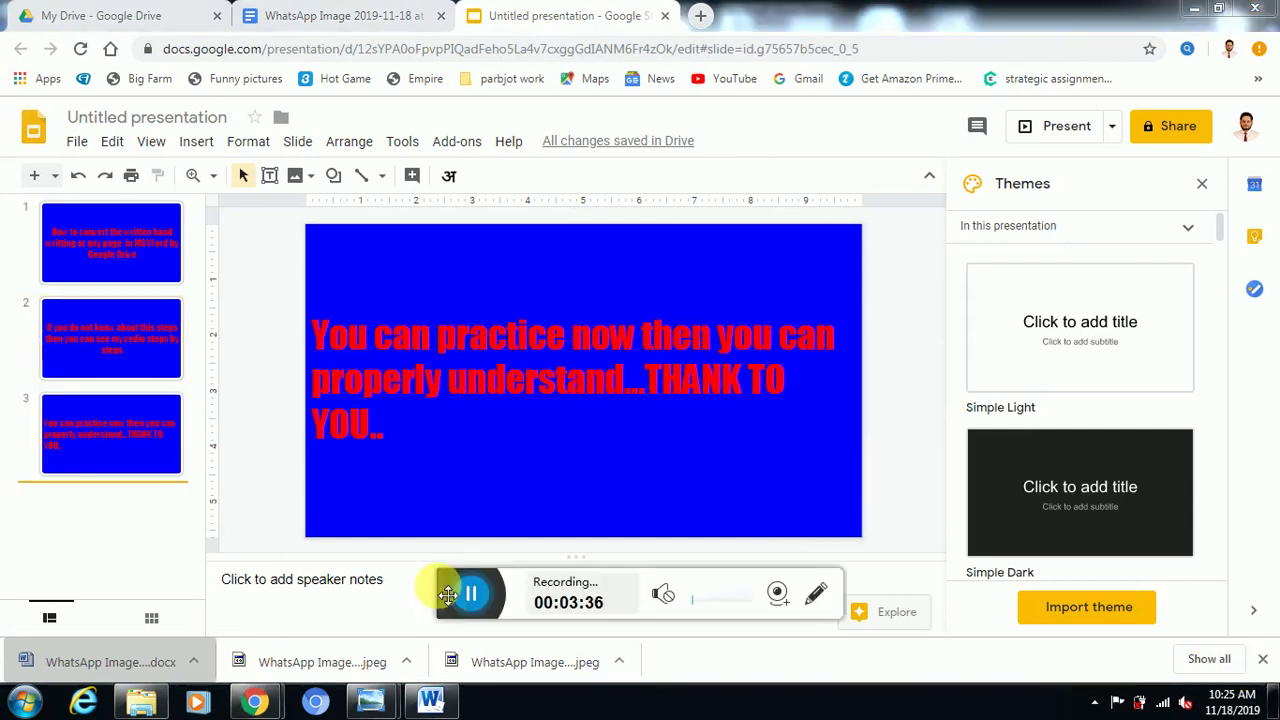
{"action": "left_click_drag", "start_coordinate": [447, 594], "coordinate": [1244, 657]}
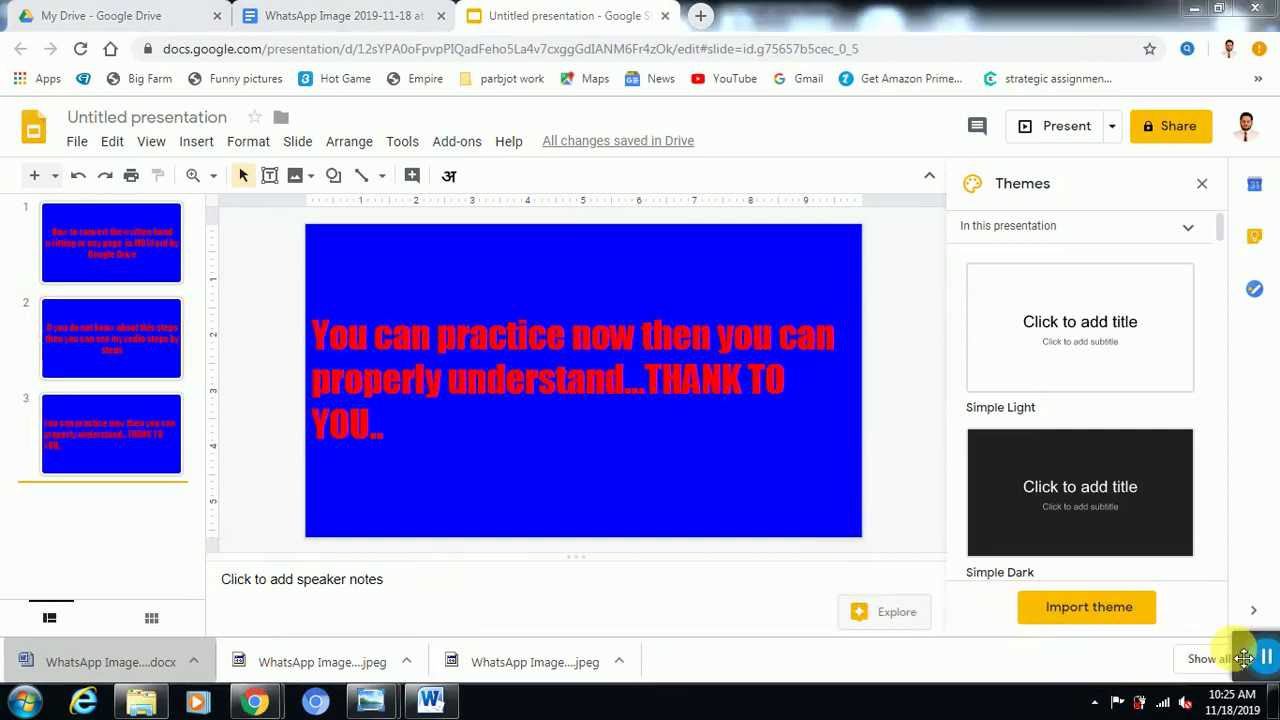